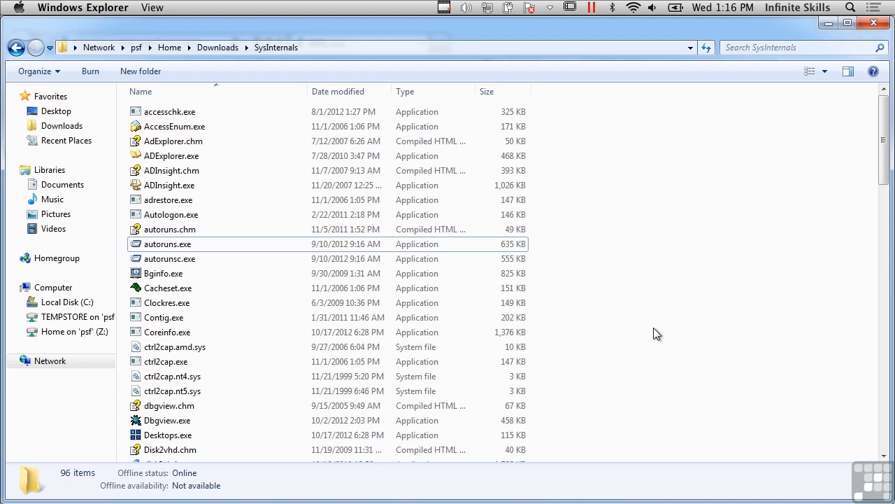
Open a Command Prompt and adjust its window's position and size so its lower edge fits on the screen
scroll(656, 334, "down", 7)
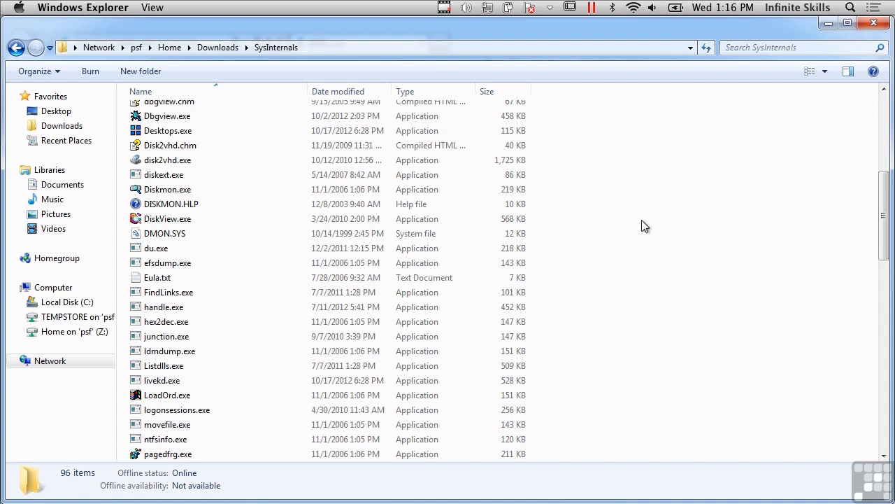
left_click(592, 8)
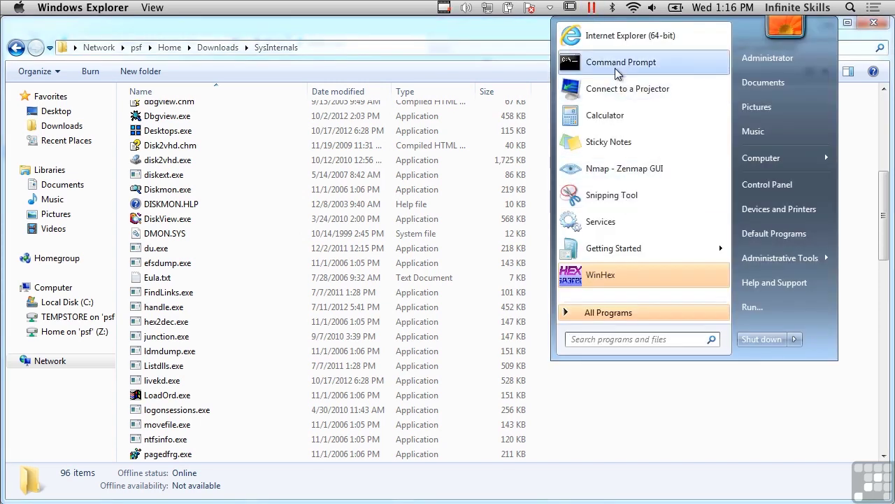
left_click(618, 67)
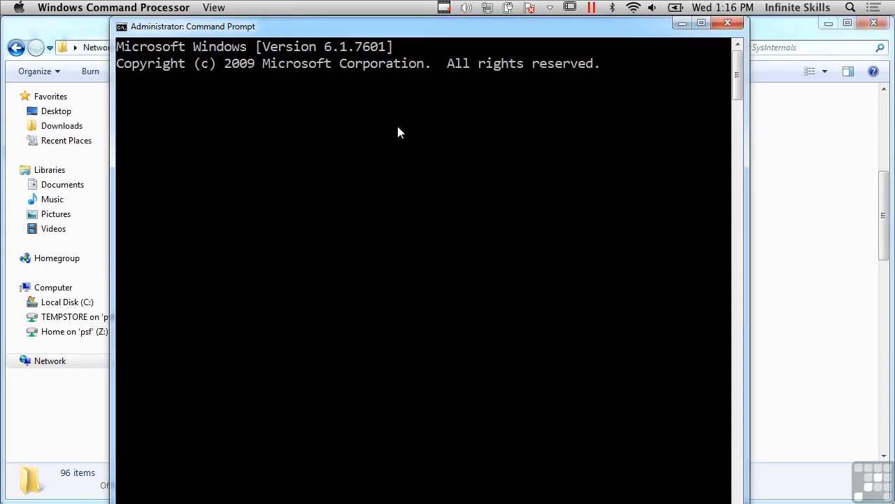
left_click_drag(349, 17, 342, 28)
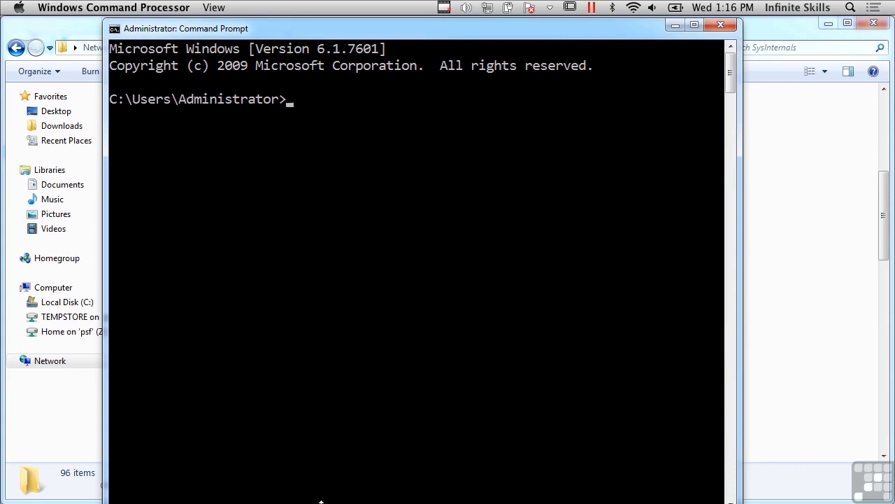
left_click_drag(320, 499, 321, 494)
Switch the command line to drive Z: and change to the Downloads\Sysinternals directory
type("z:")
key("Return")
type("cd Downloads\\Sysinternals")
key("Return")
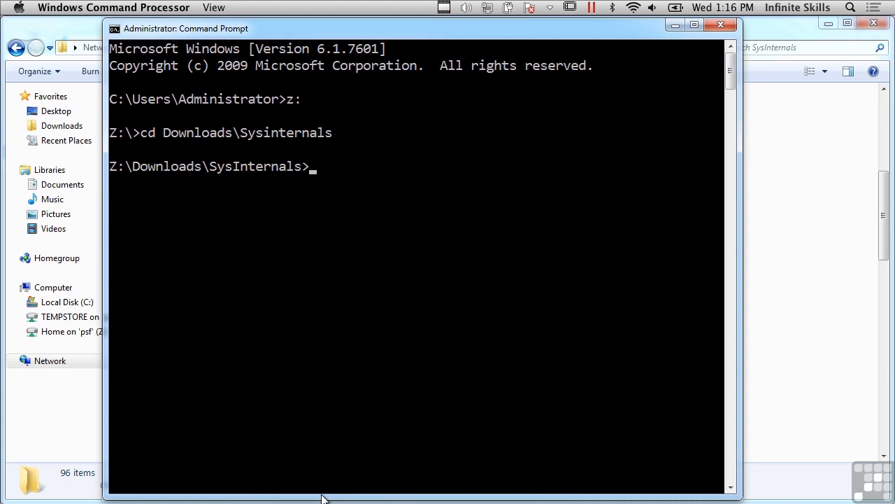
Run logonsessions and read through the details of the listed logon sessions
type("logonsession")
key("Return")
key("Up")
type("s")
key("Return")
scroll(389, 352, "up", 2)
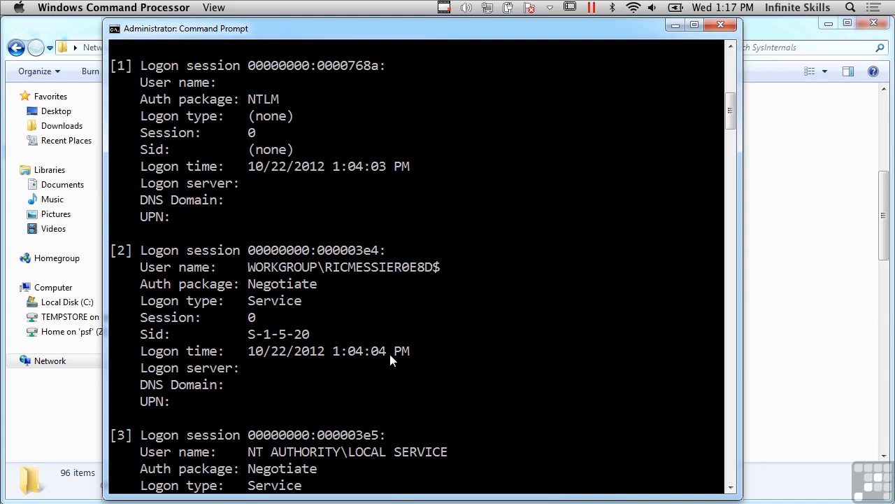
scroll(390, 354, "down", 8)
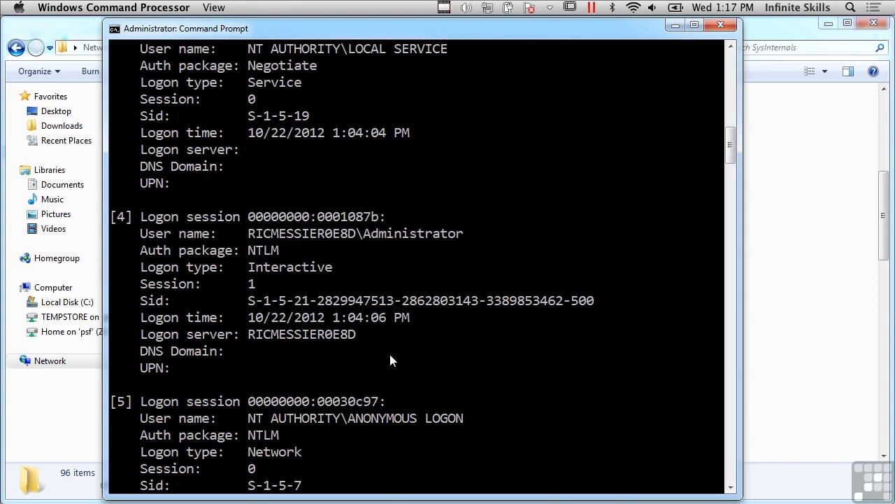
scroll(390, 355, "down", 7)
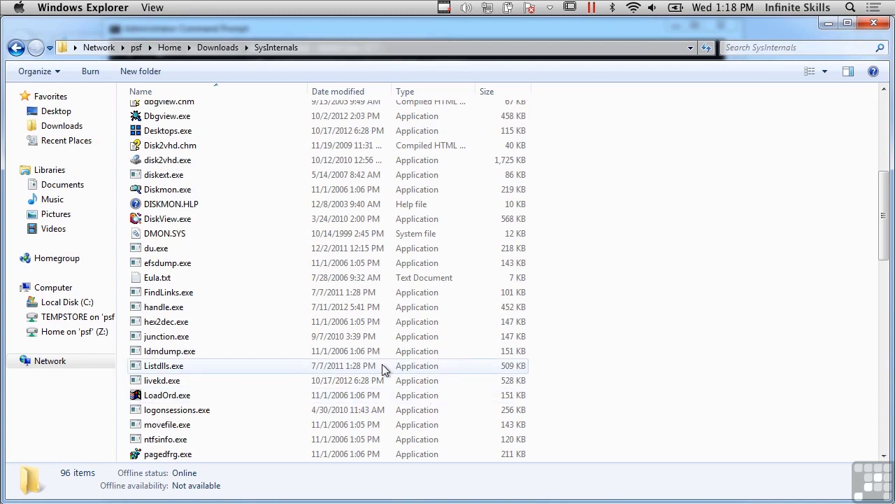
Launch Process Explorer from procexp.exe in the SysInternals folder and browse the tree of running processes
scroll(318, 319, "down", 4)
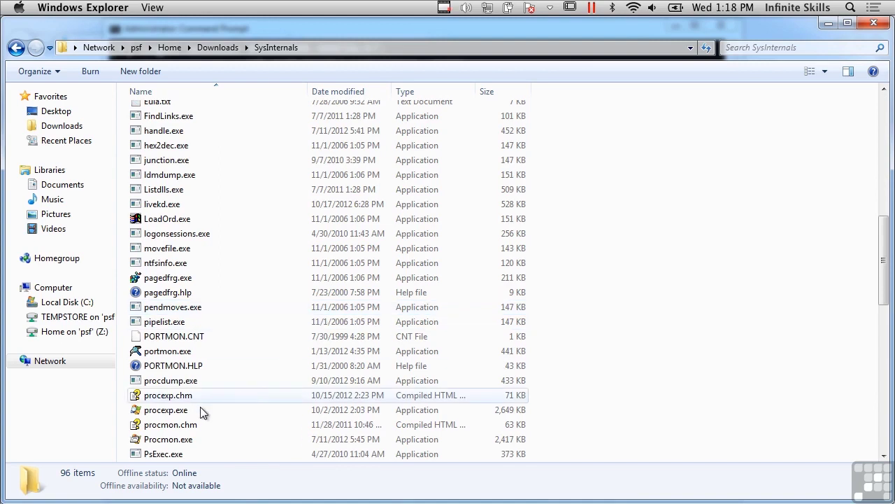
double_click(202, 411)
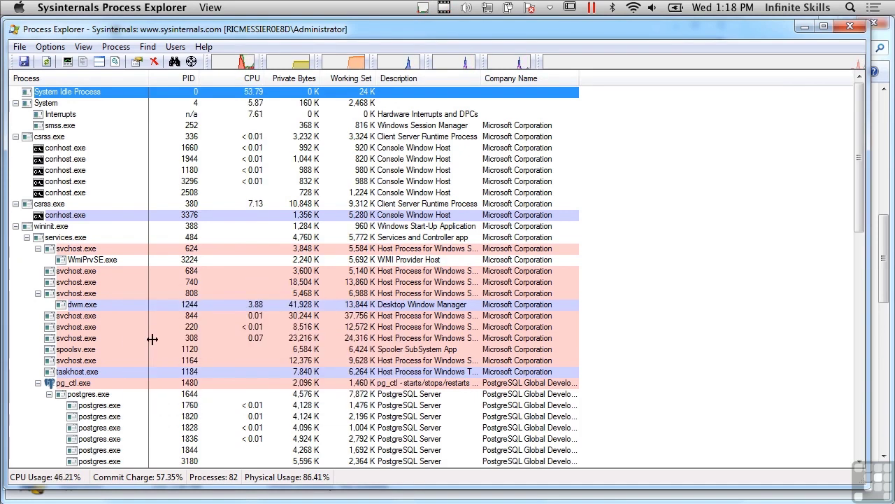
scroll(151, 339, "down", 13)
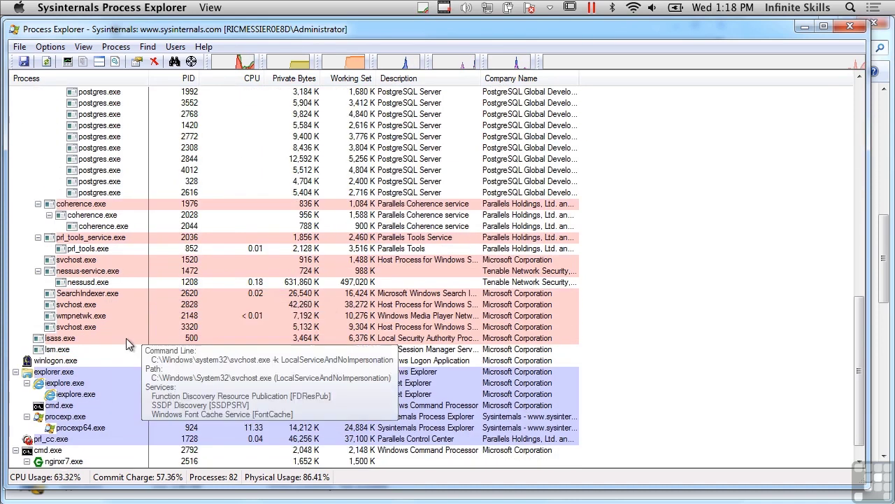
Open the properties of the postgres.exe process with PID 2308, examine the printable strings in its image, and dismiss the dialog
right_click(107, 149)
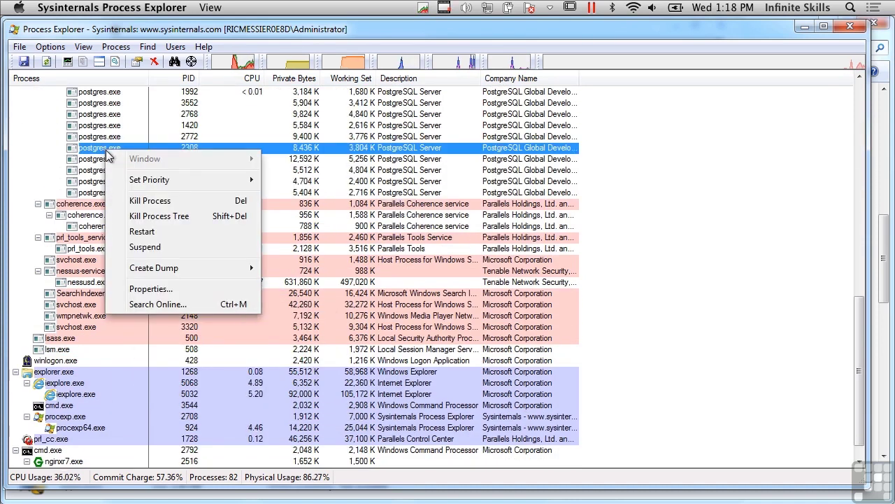
left_click(161, 291)
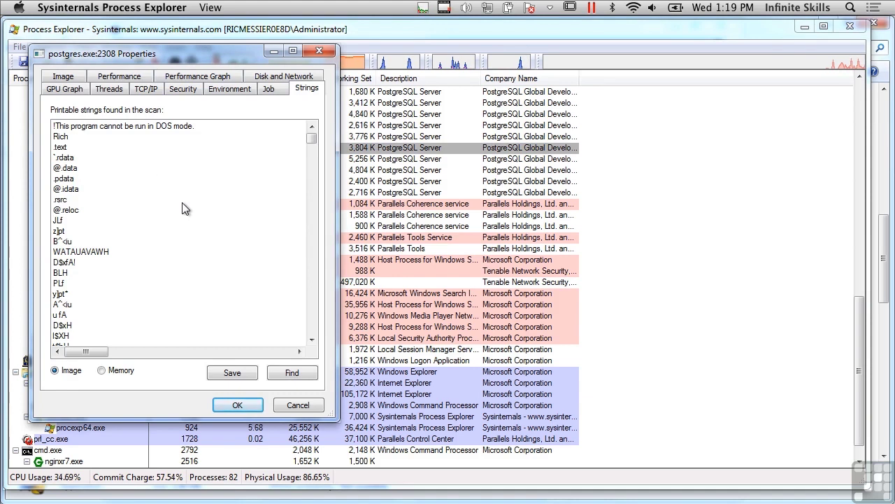
scroll(182, 207, "down", 5)
scroll(181, 207, "down", 10)
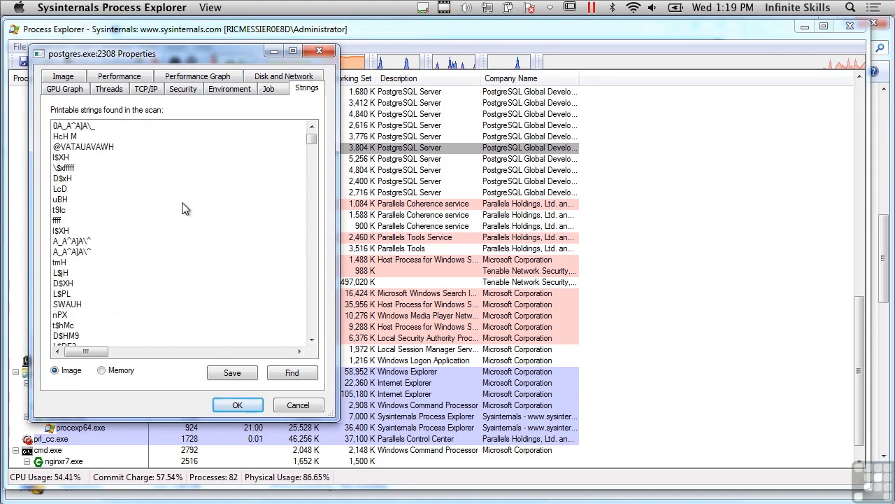
scroll(182, 208, "down", 3)
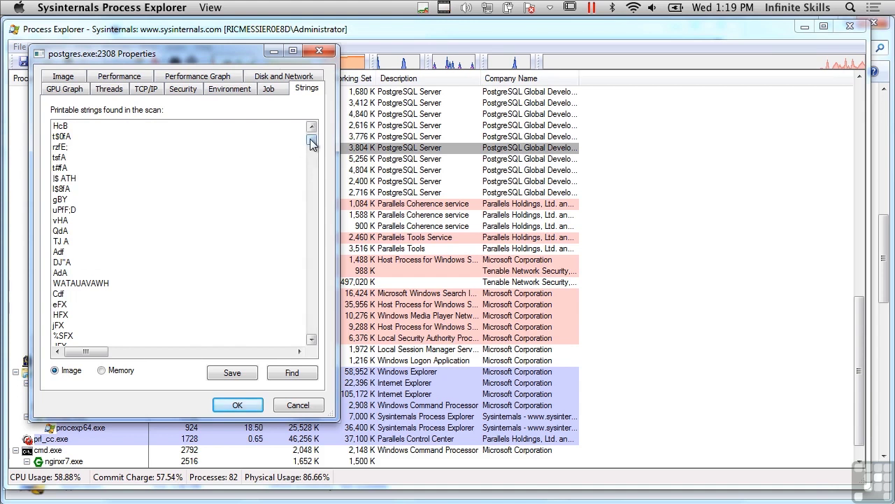
mouse_move(311, 142)
left_mouse_down()
mouse_move(313, 258)
mouse_move(321, 258)
mouse_move(324, 170)
mouse_move(315, 152)
left_mouse_up()
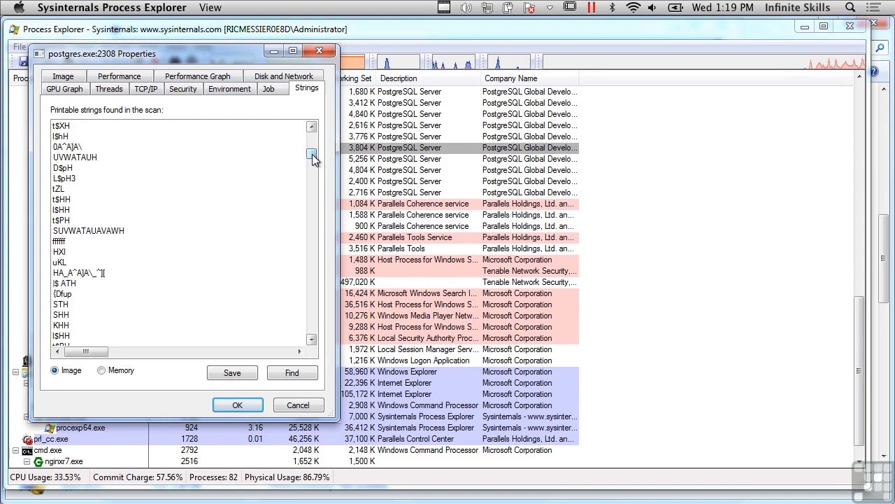
scroll(313, 161, "down", 10)
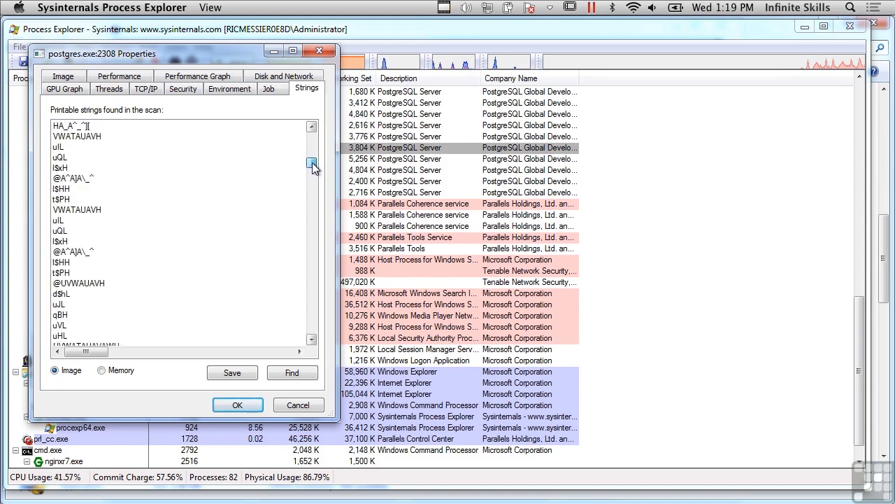
scroll(318, 213, "down", 20)
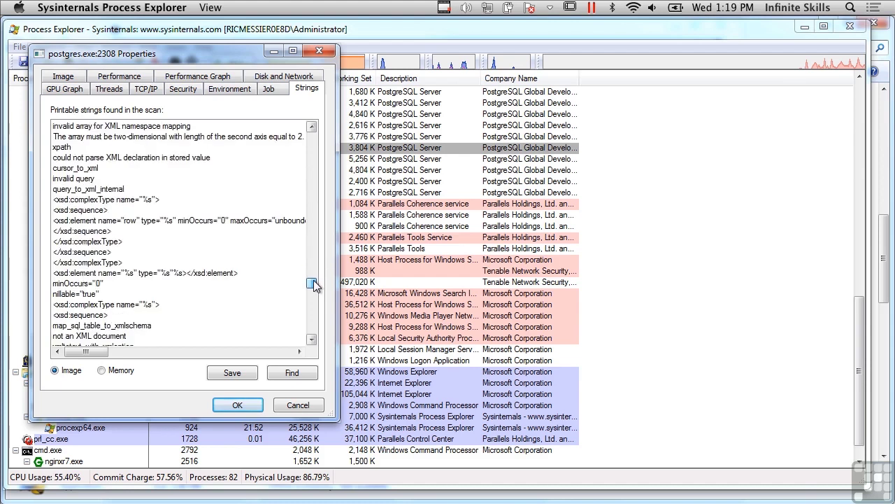
left_click_drag(314, 281, 314, 279)
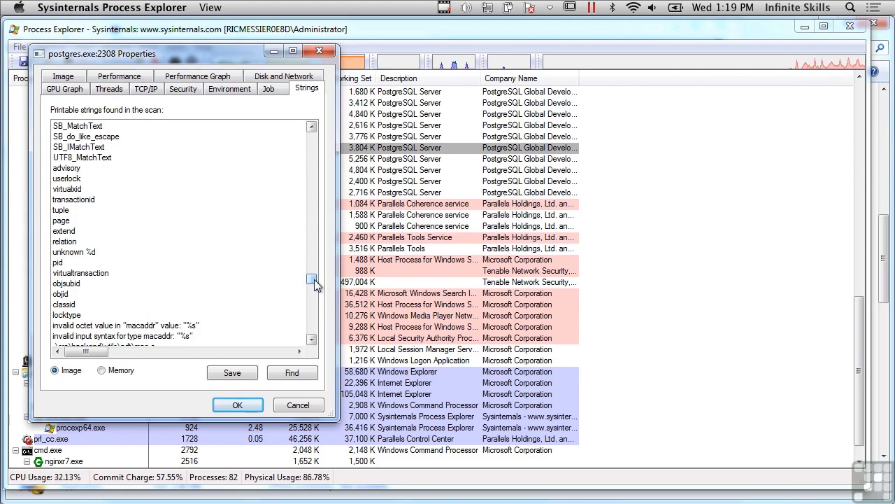
left_click_drag(314, 280, 315, 304)
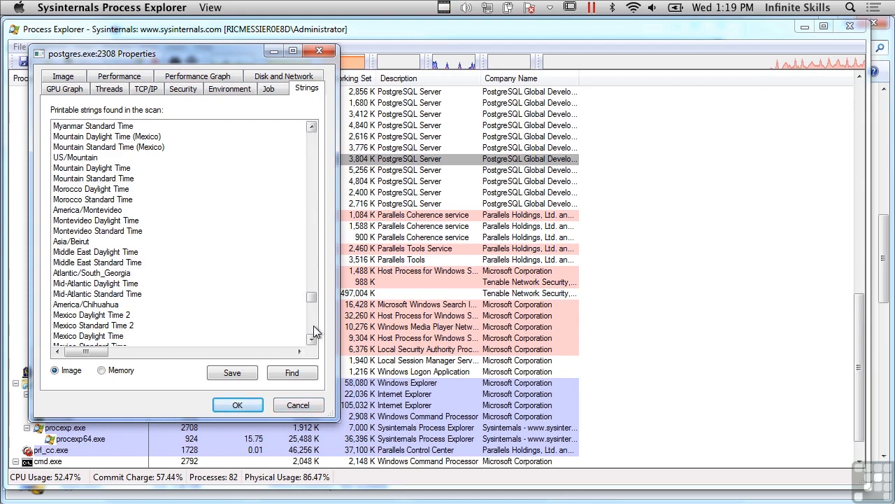
scroll(314, 326, "down", 20)
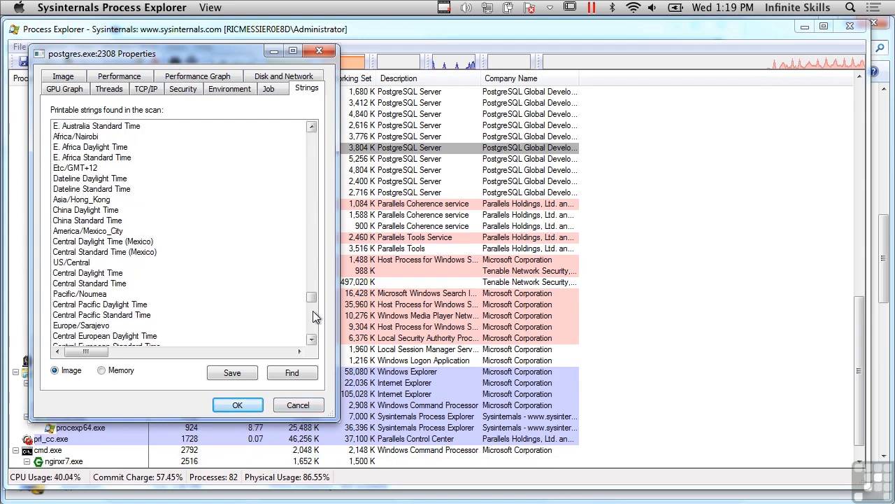
scroll(312, 309, "down", 20)
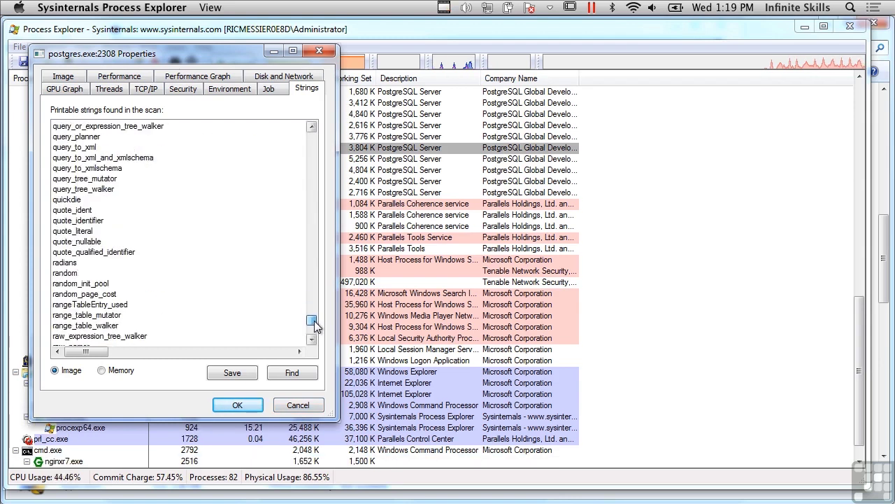
scroll(314, 324, "down", 12)
left_click(302, 405)
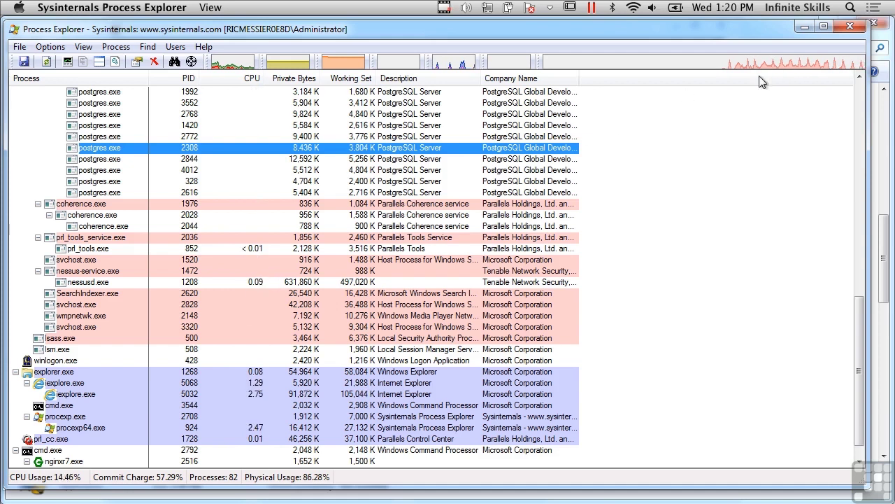
Close Process Explorer and launch Process Monitor from Procmon.exe in the SysInternals folder
left_click(852, 28)
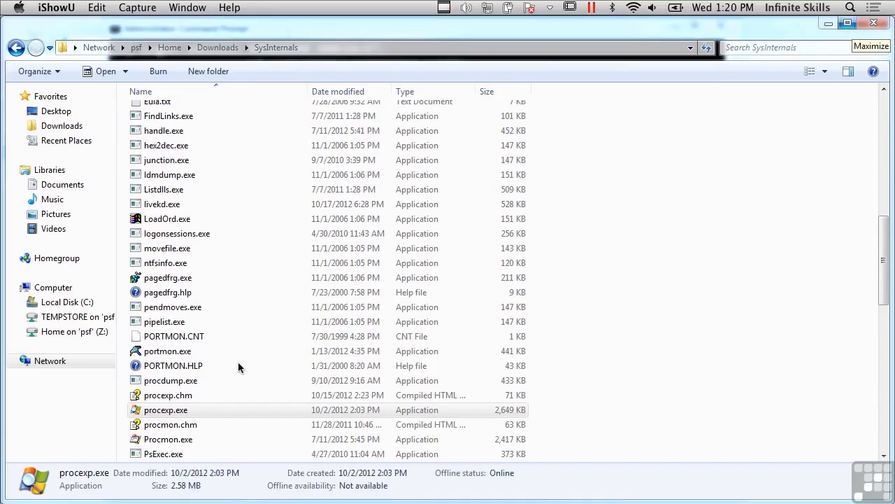
double_click(165, 439)
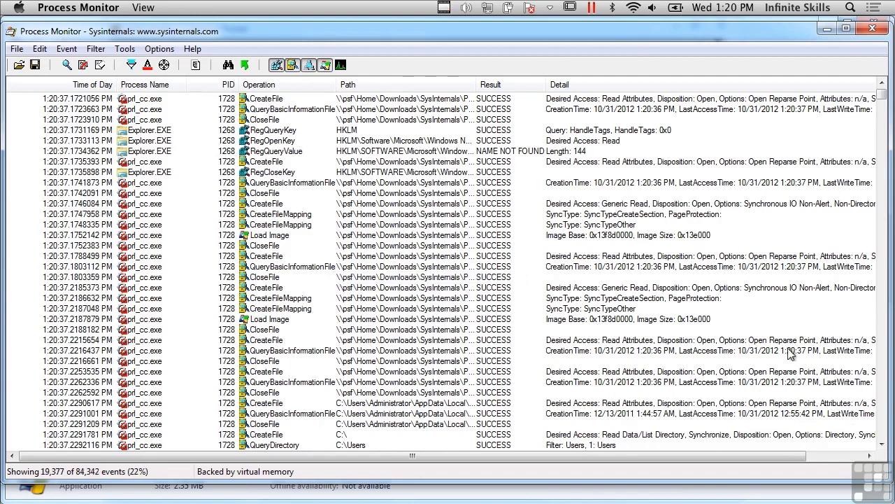
left_click(884, 280)
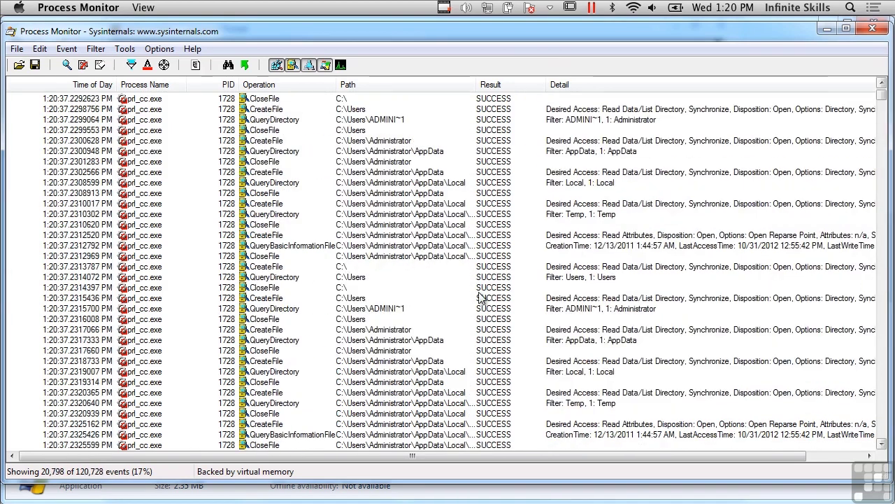
View the call stack of a prl_cc.exe CreateFile event on C:\Users, review its frames, and close the event properties
left_click(151, 301)
right_click(153, 302)
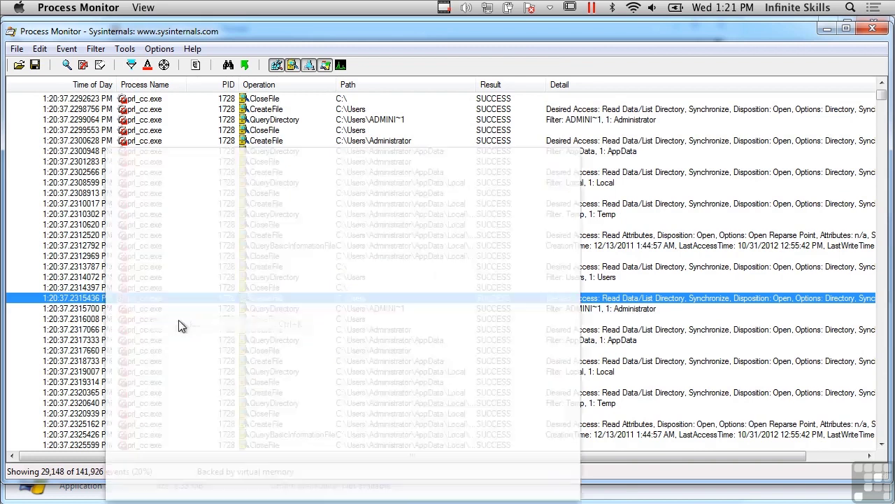
left_click(184, 324)
left_click_drag(253, 120, 251, 34)
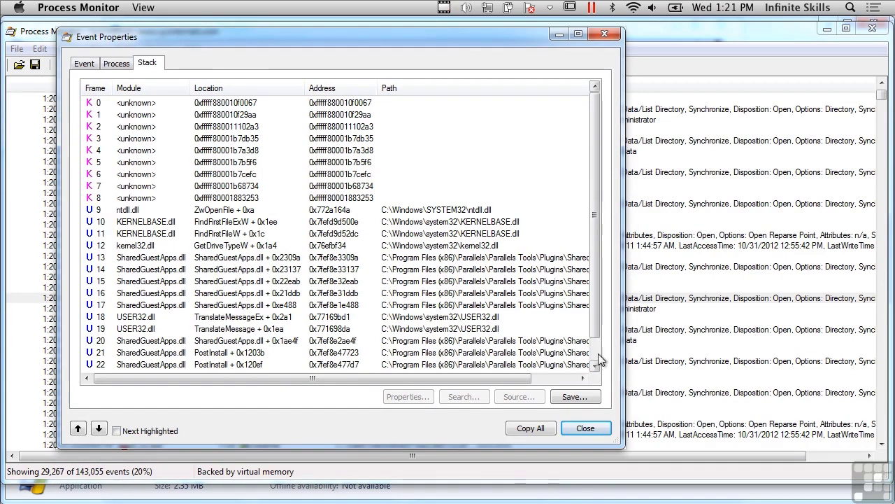
scroll(595, 359, "down", 1)
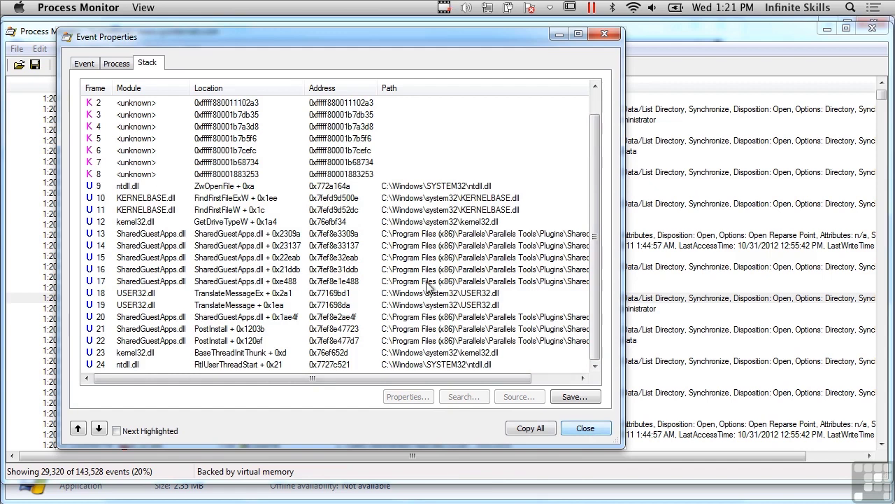
left_click(585, 428)
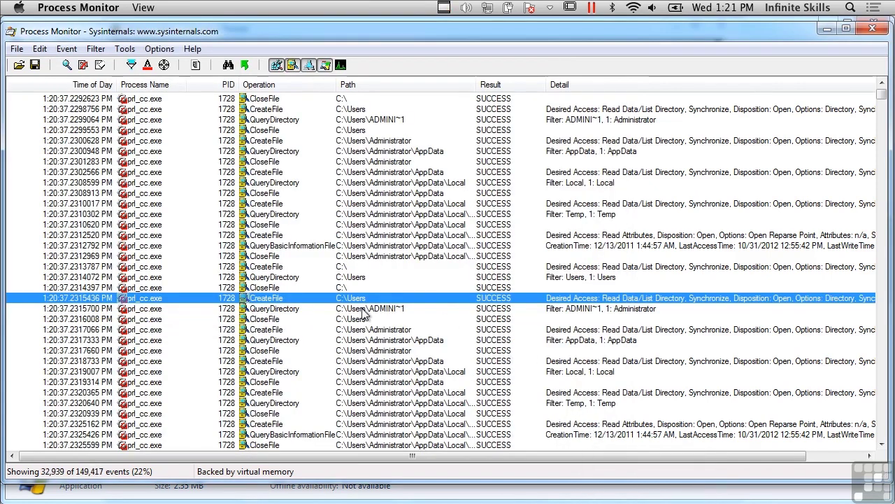
Find the prl_cc.exe CreateFileMapping event with SyncTypeOther further along the captured events and open its properties
scroll(363, 315, "down", 8)
scroll(363, 315, "down", 10)
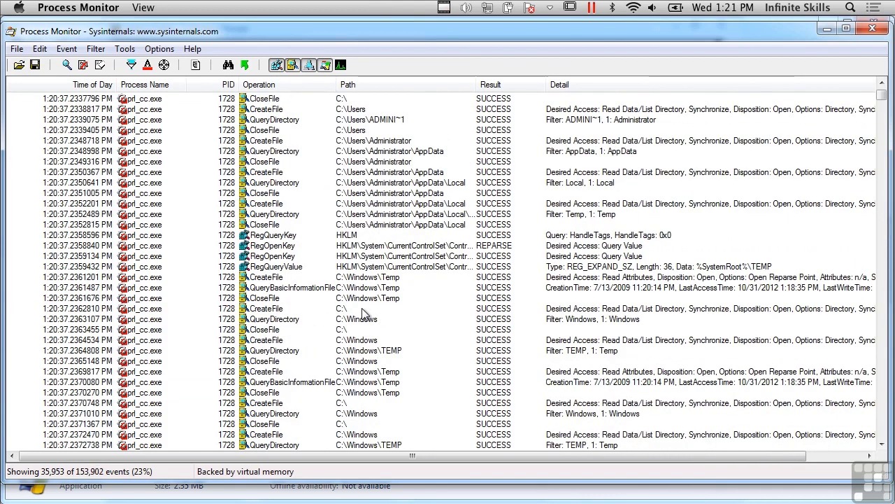
scroll(363, 315, "down", 15)
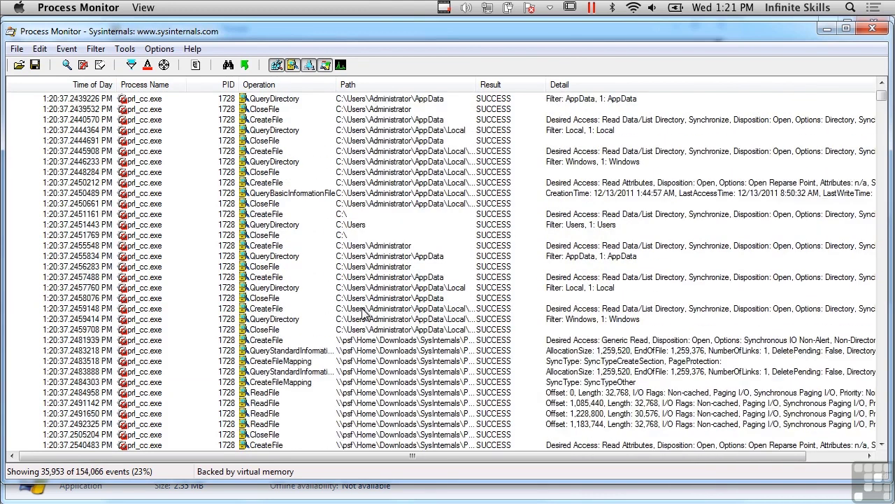
scroll(363, 315, "down", 2)
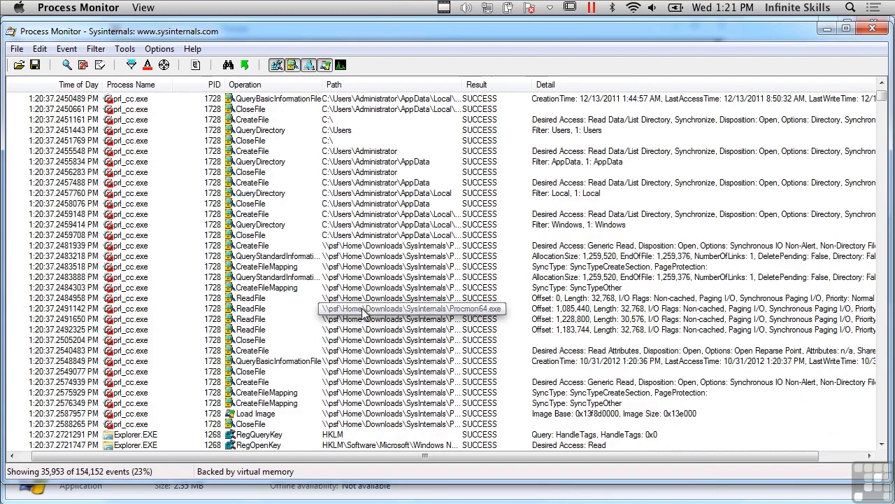
left_click(136, 288)
right_click(134, 285)
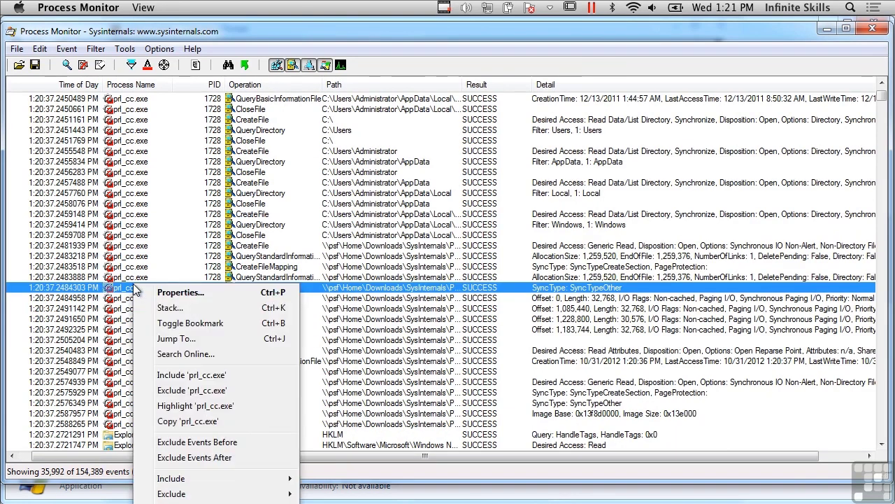
left_click(175, 292)
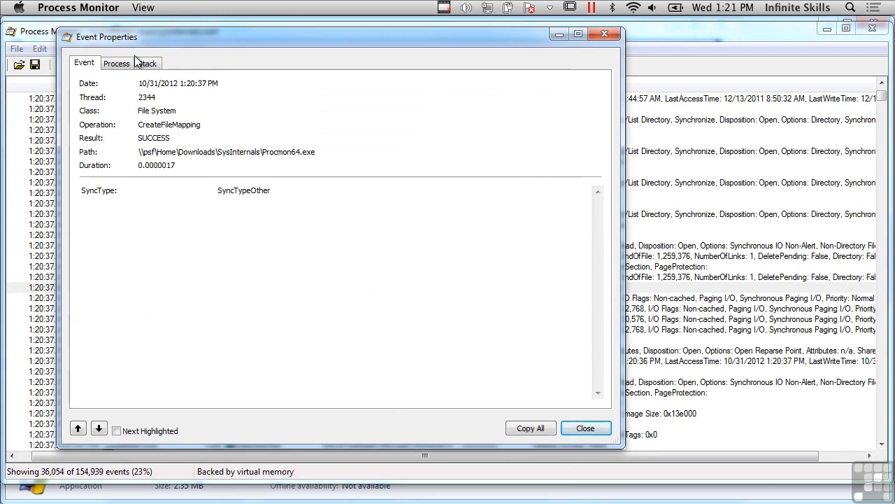
Review the event's prl_cc.exe process details and loaded modules, and display its call stack
left_click(119, 65)
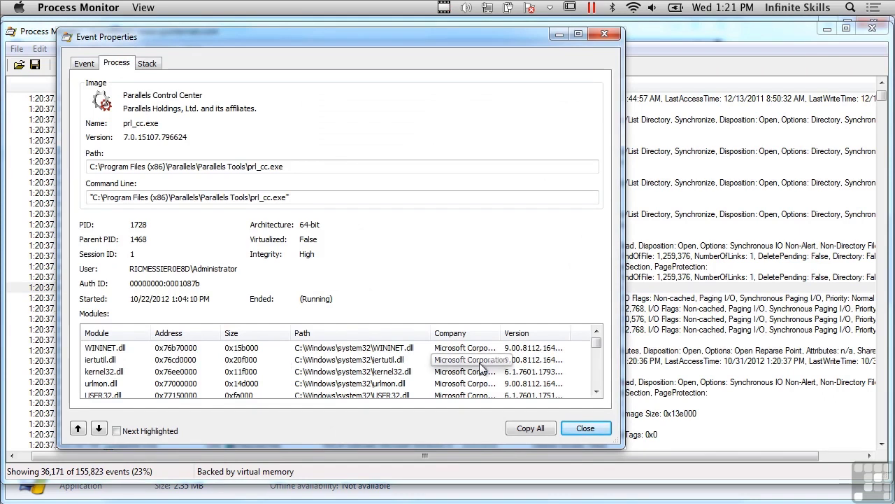
left_click(597, 371)
left_click(597, 371)
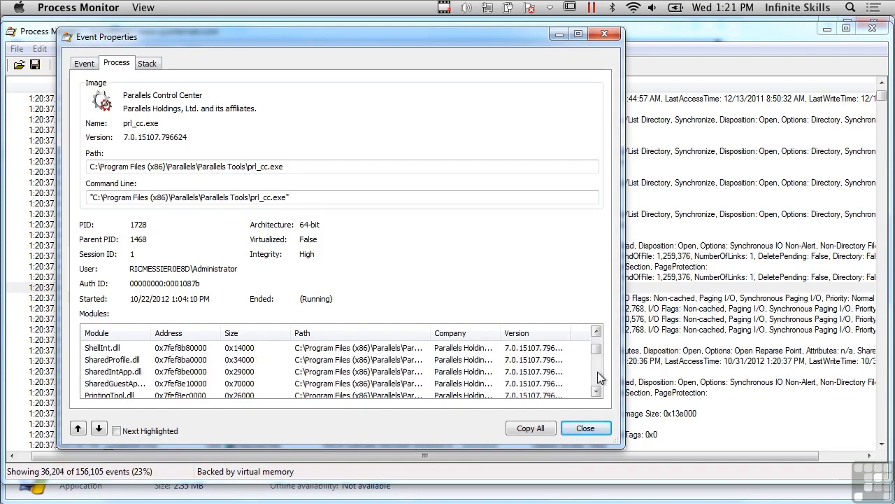
left_click(151, 63)
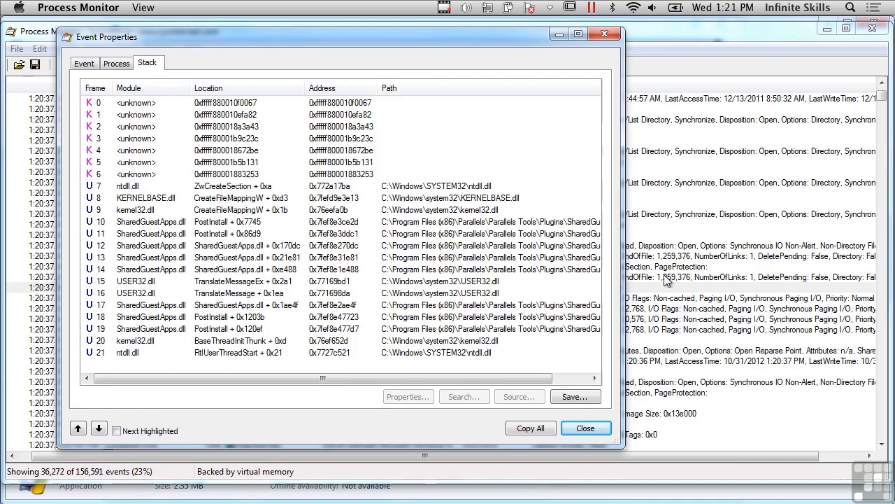
Check the file-saving options for the call stack, cancel without saving, and close the event properties
left_click(575, 397)
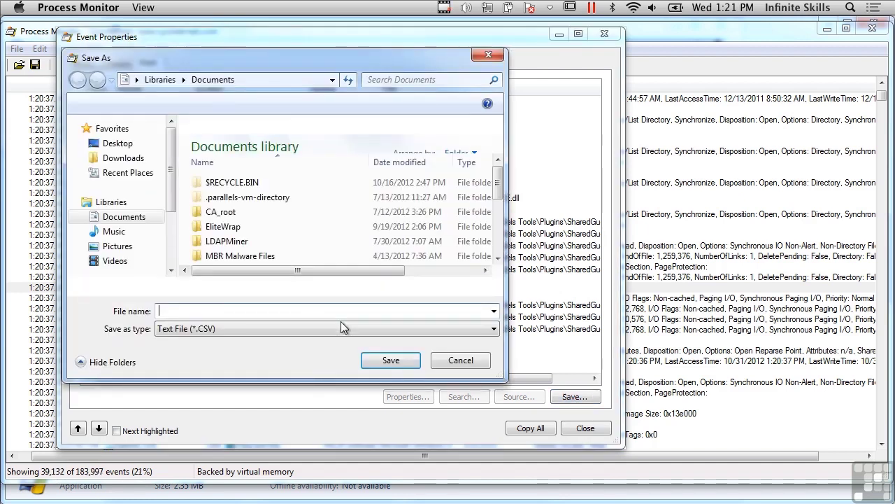
left_click(449, 364)
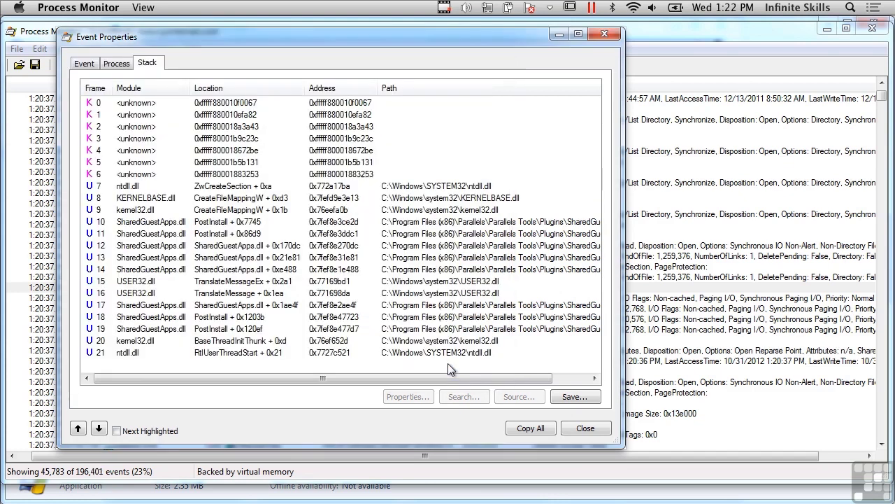
left_click(590, 433)
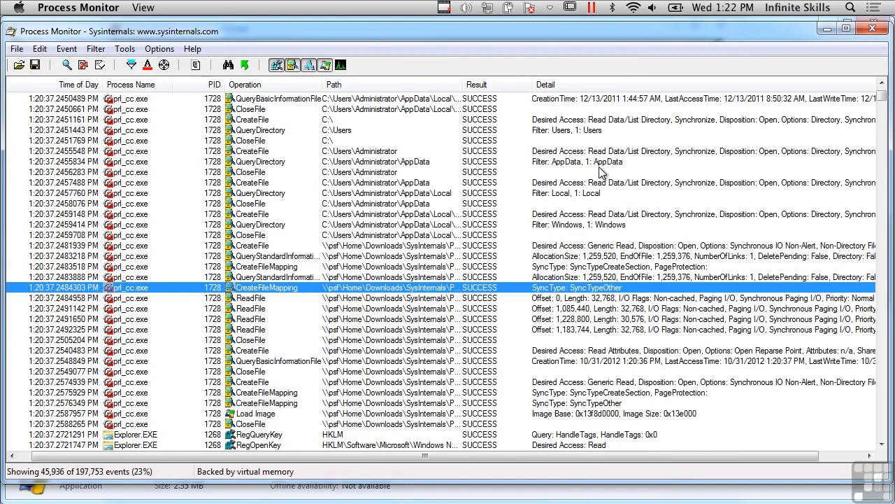
Close Process Monitor and launch VMMap from vmmap.exe in the SysInternals folder
left_click(872, 28)
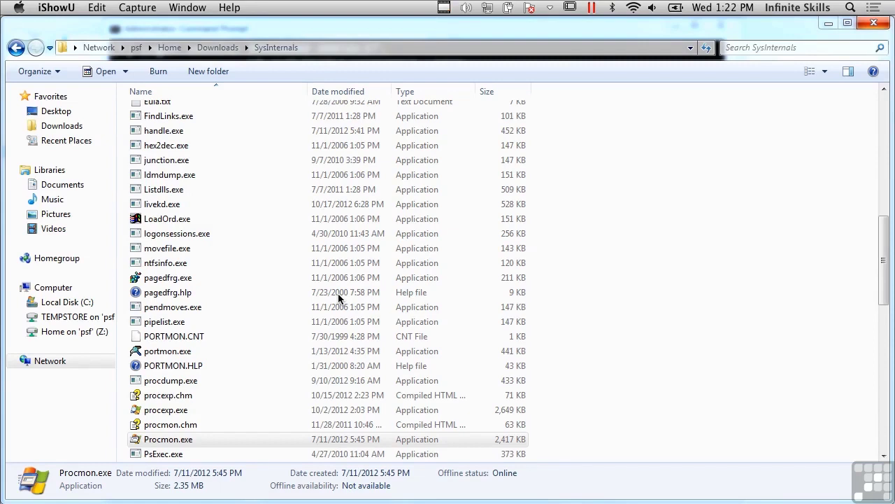
left_click_drag(885, 292, 862, 449)
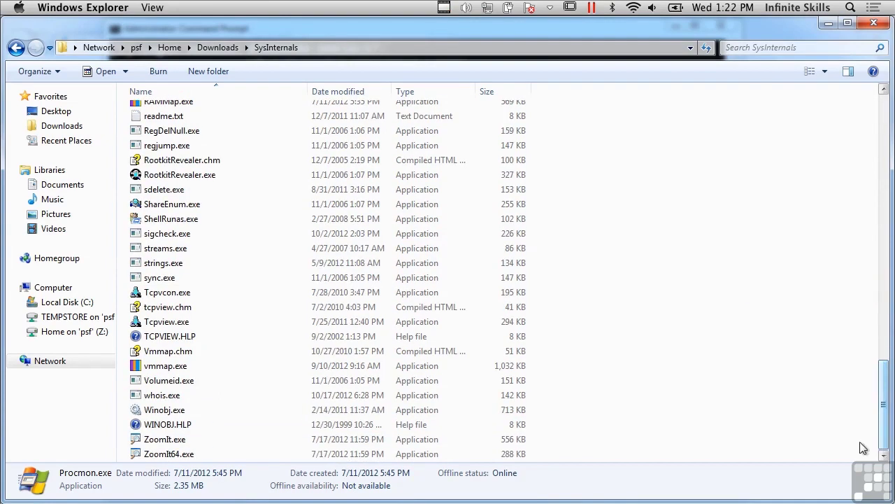
double_click(174, 366)
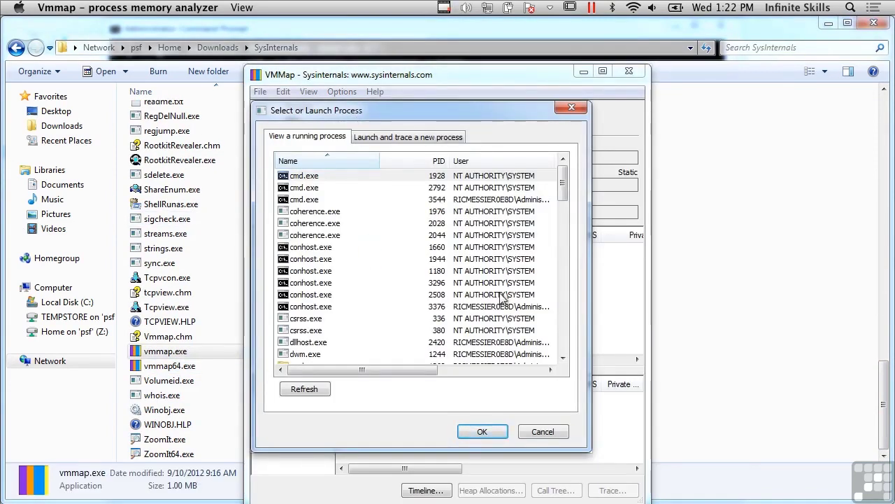
Load the running iexplore.exe process with PID 5068 into VMMap and reposition the window for viewing its memory map
left_click(563, 340)
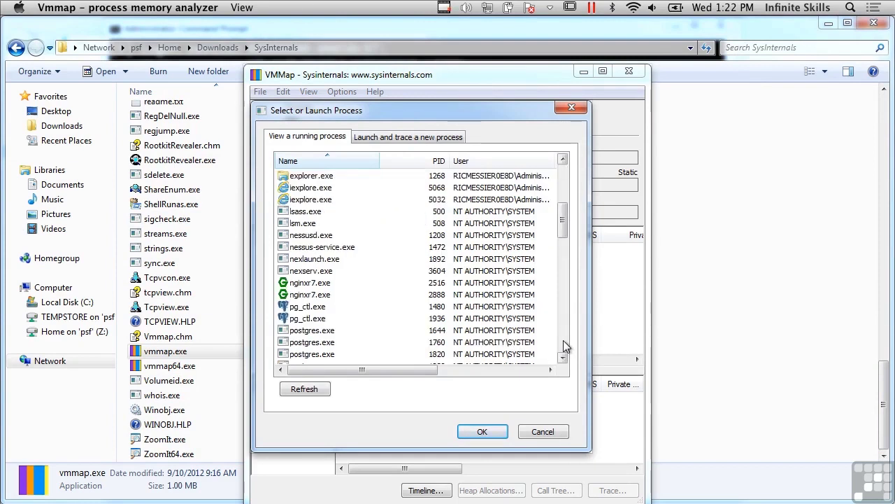
left_click(563, 340)
left_click(563, 340)
left_click(564, 340)
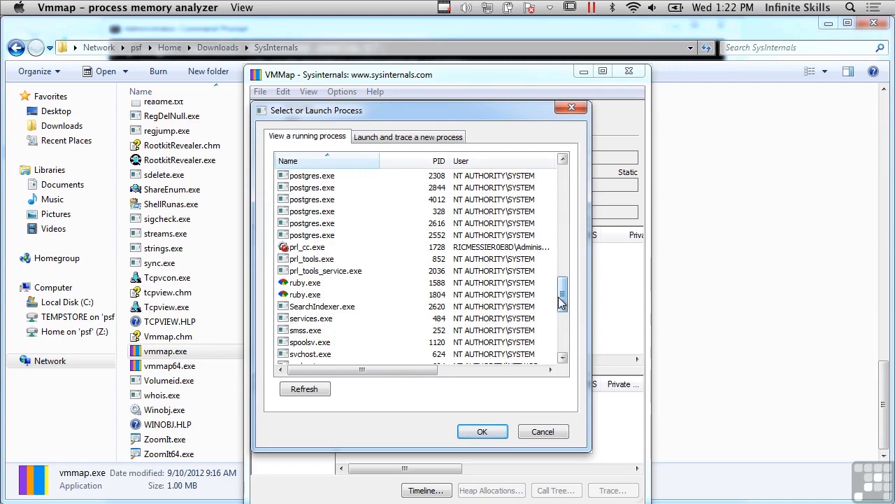
left_click_drag(563, 301, 563, 206)
left_click(311, 260)
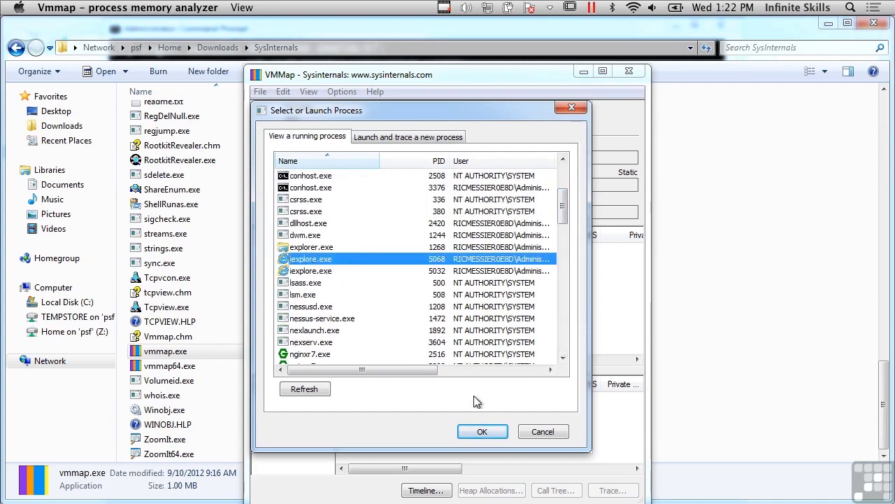
left_click(482, 432)
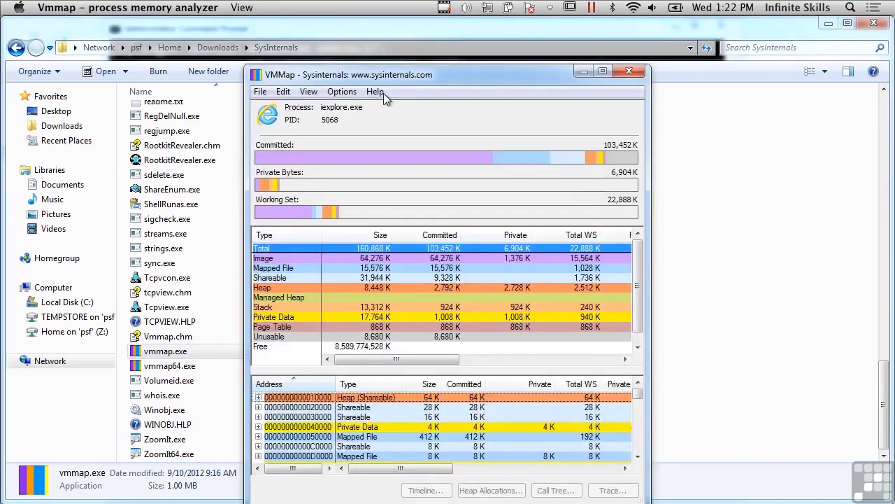
left_click_drag(384, 76, 255, 33)
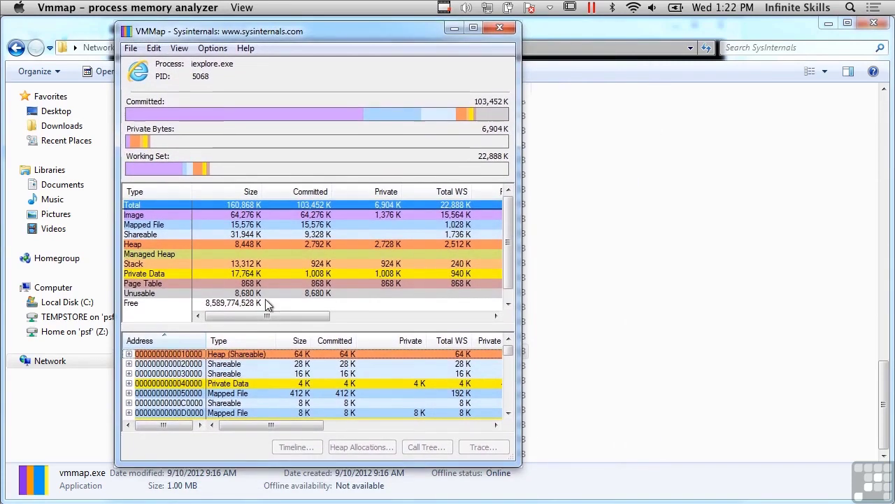
Filter the memory map to Heap regions, view the strings in the first heap region, and close the list
left_click(170, 243)
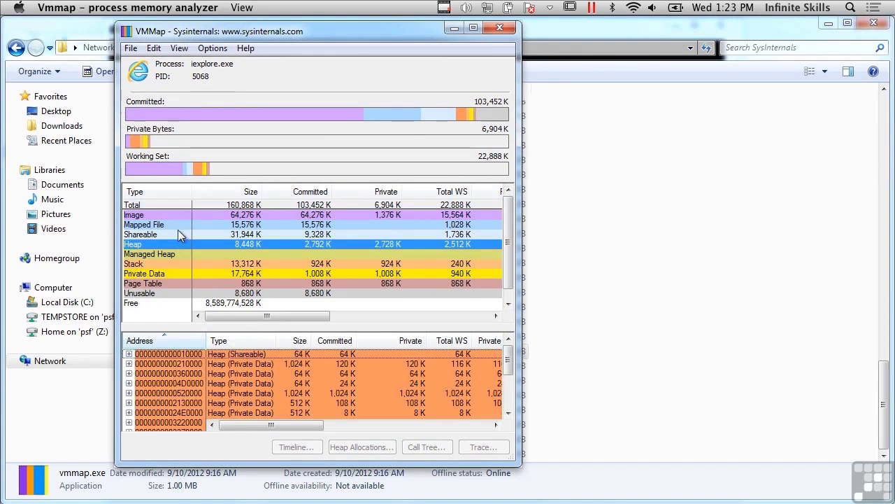
left_click(180, 52)
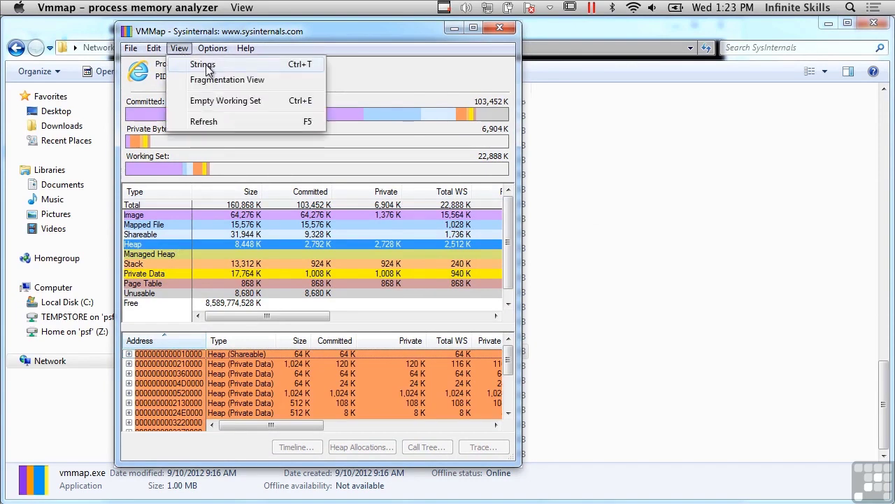
left_click(207, 70)
left_click_drag(383, 106, 262, 64)
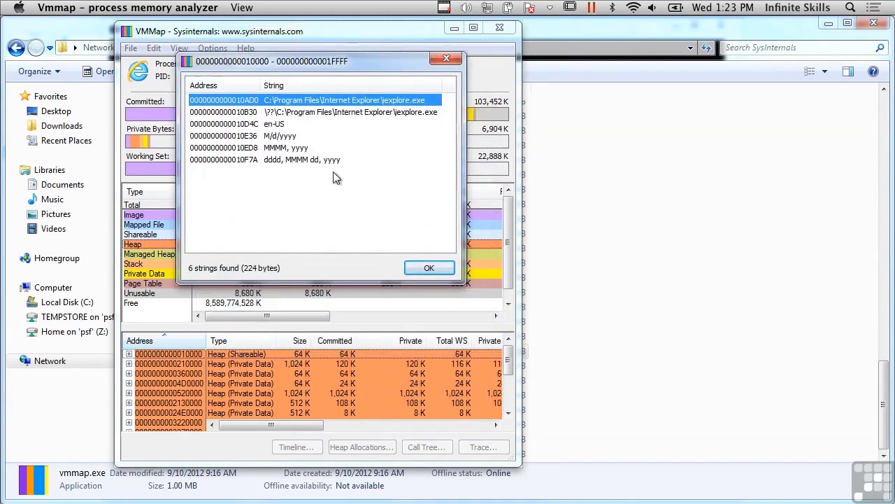
left_click(426, 268)
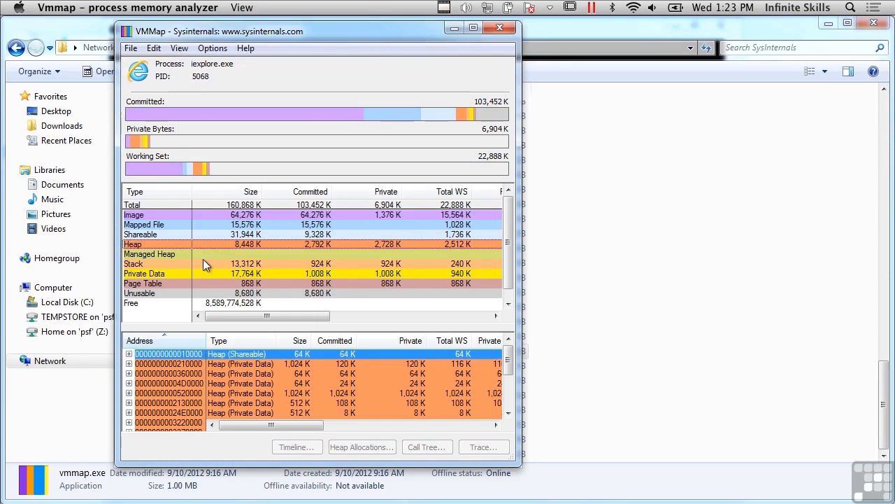
left_click(166, 263)
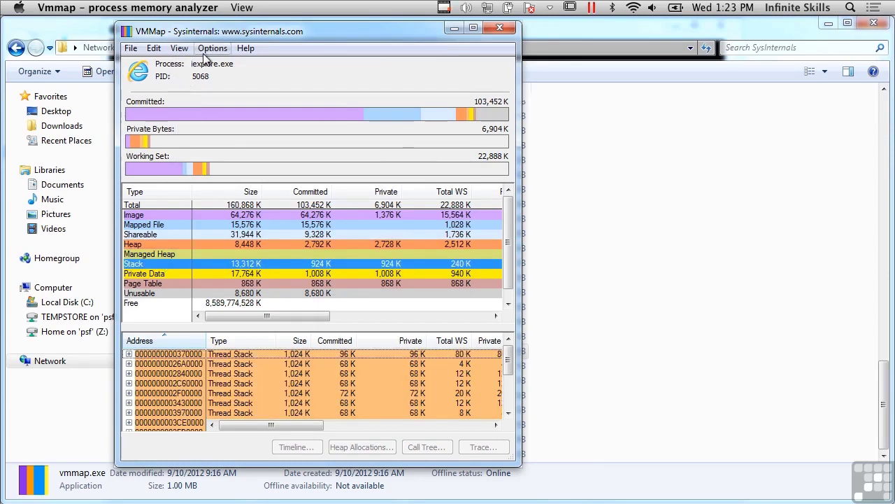
left_click(179, 48)
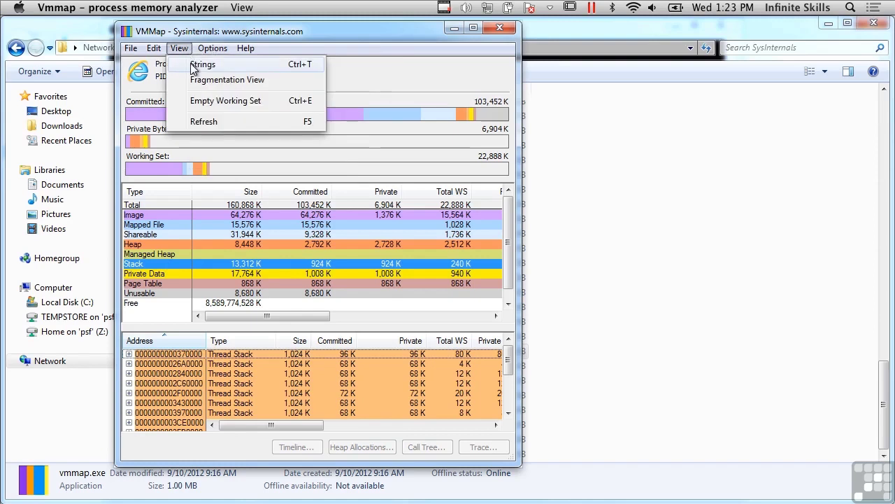
left_click(193, 68)
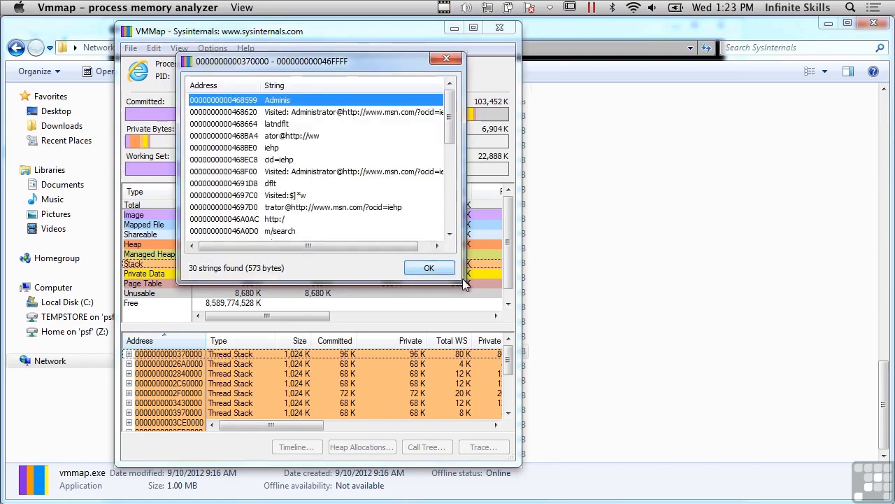
left_click_drag(461, 278, 593, 374)
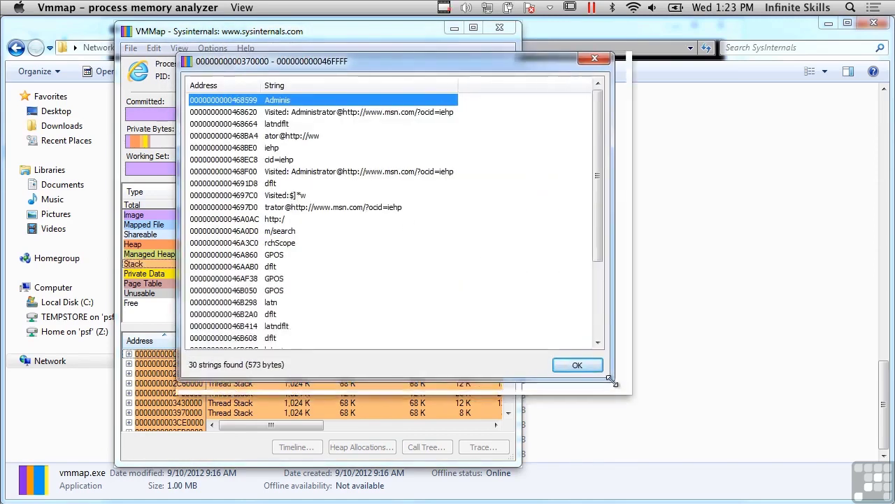
left_click_drag(631, 395, 640, 403)
left_click(305, 119)
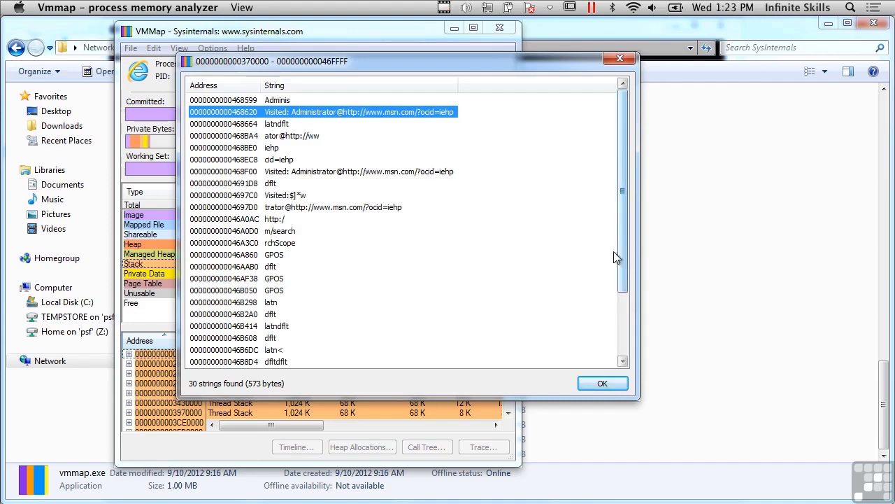
left_click(426, 171)
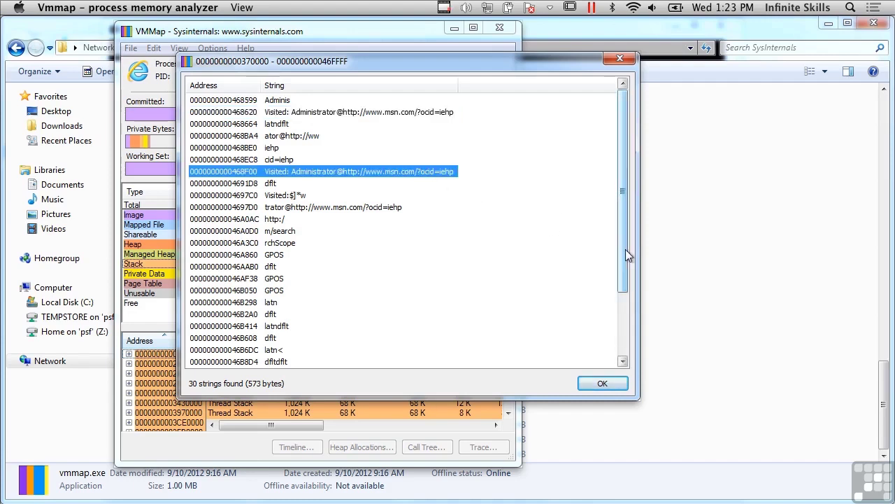
left_click_drag(627, 257, 628, 316)
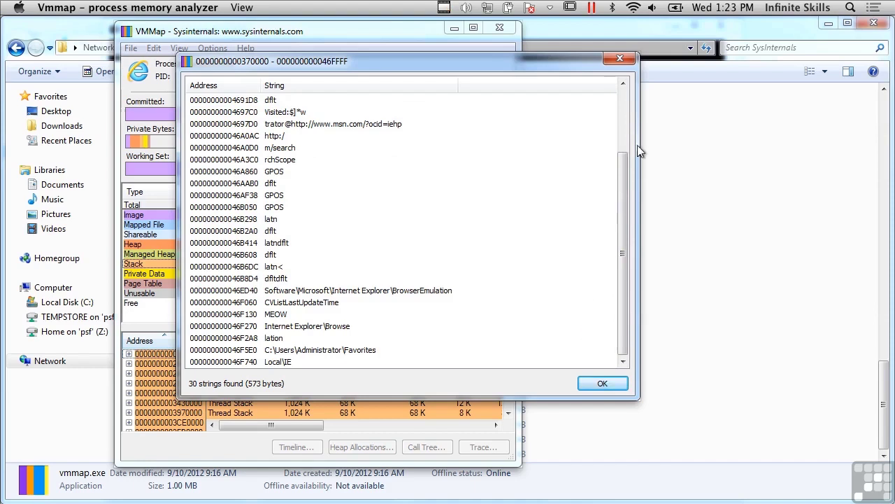
left_click(623, 103)
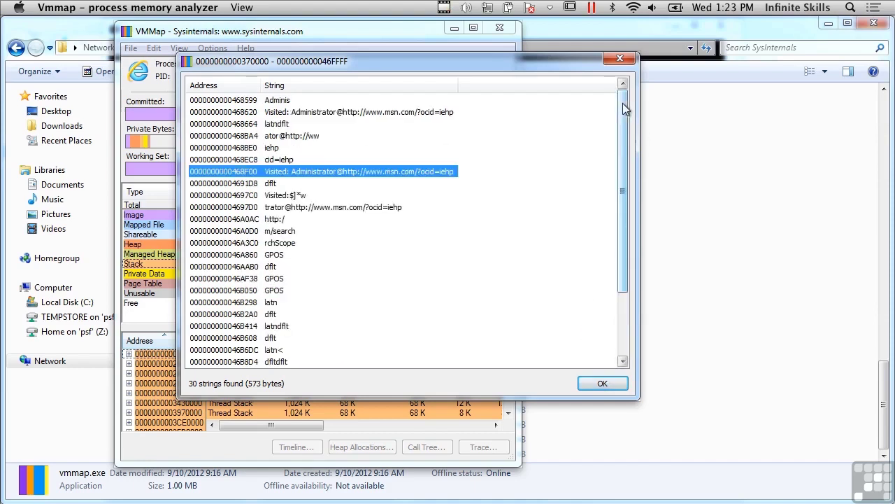
left_click(603, 384)
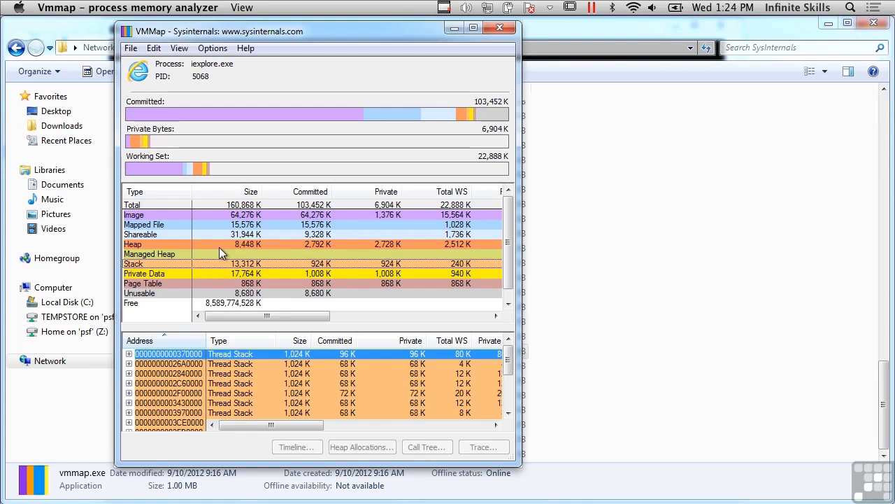
View the Image regions and check the first Private Data region for printable strings, dismissing the resulting dialog
left_click(155, 215)
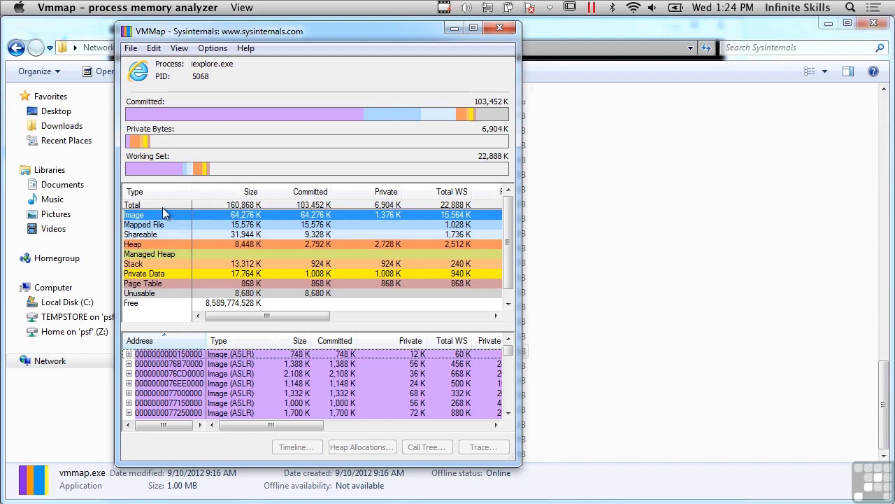
left_click(175, 274)
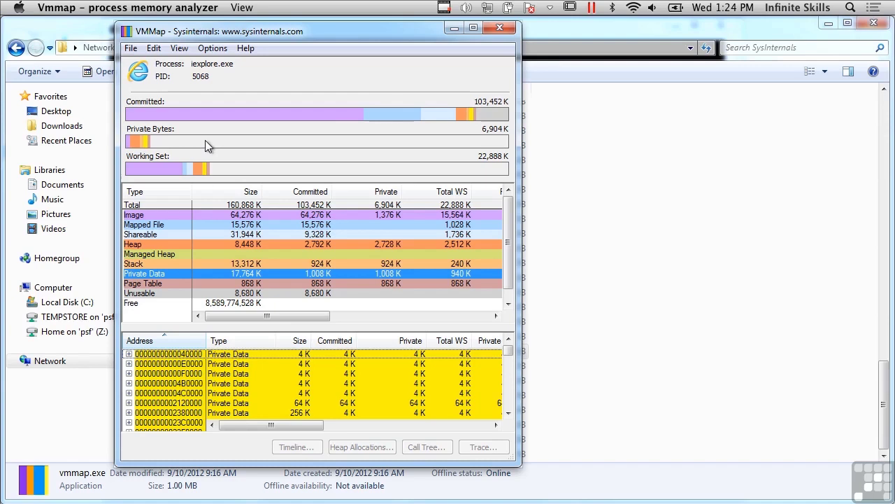
left_click(181, 48)
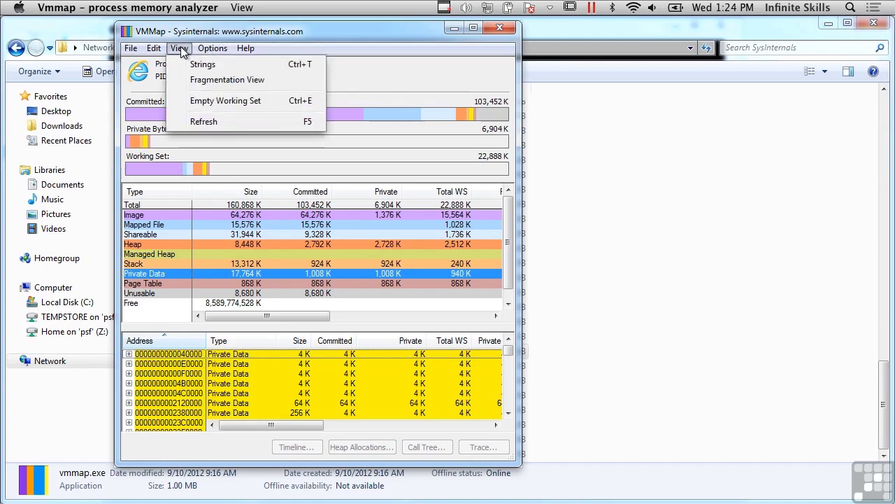
left_click(212, 67)
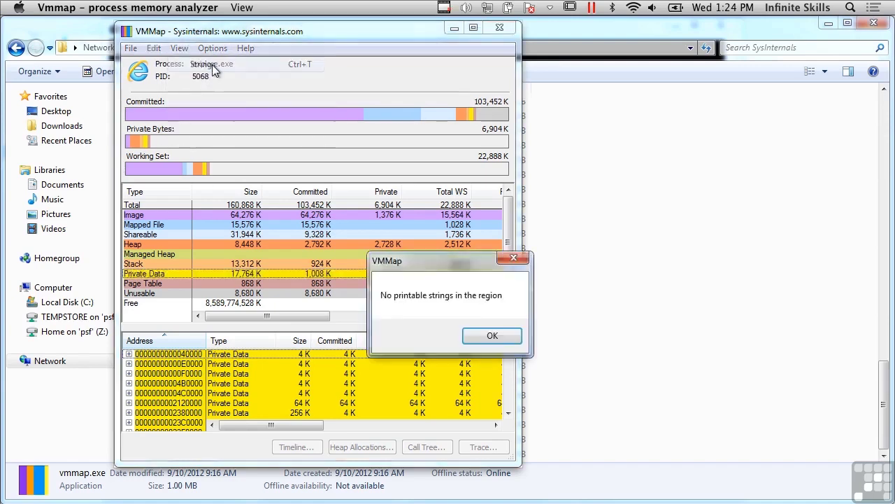
left_click(490, 337)
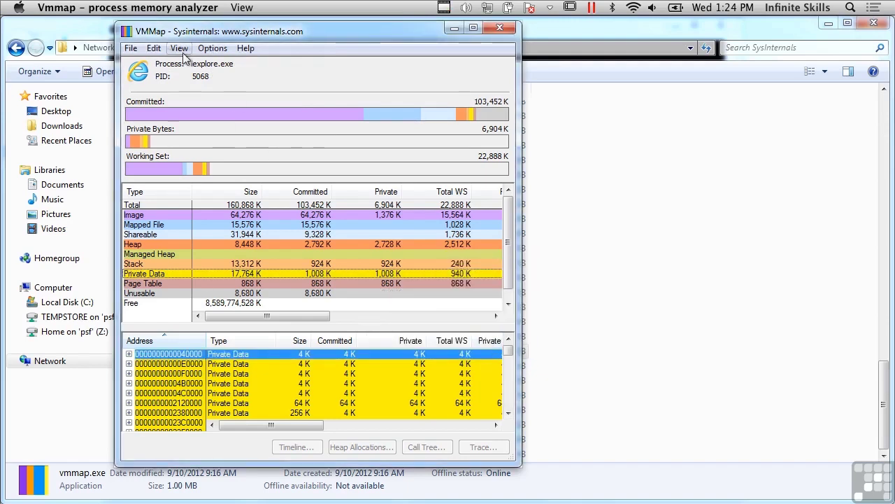
Filter the iexplore.exe memory map to Page Table regions, check the available view commands and options, and close VMMap
left_click(167, 284)
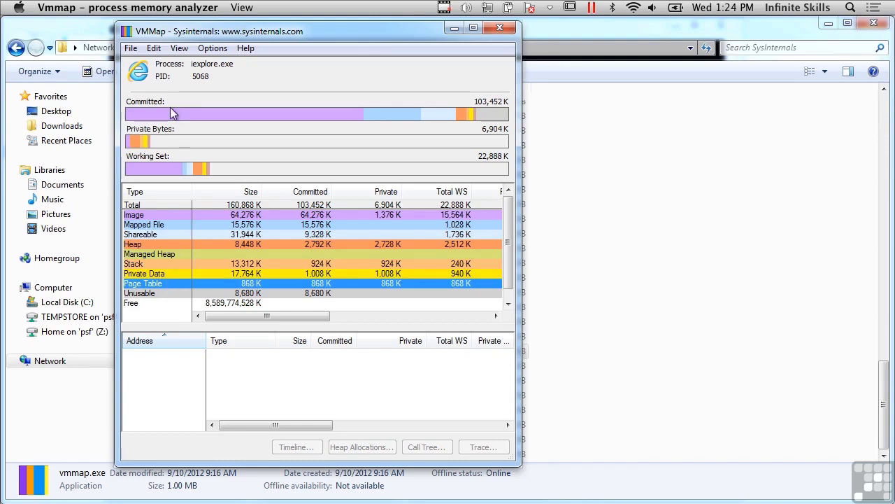
left_click(178, 46)
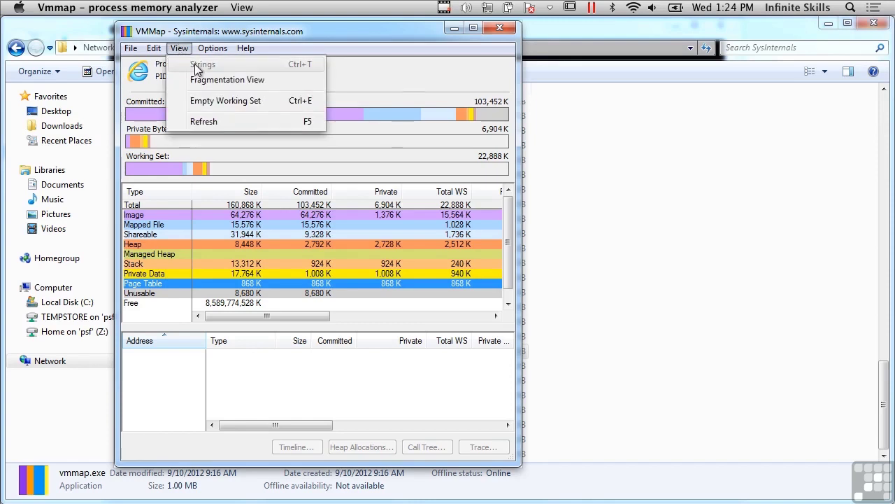
key("Right")
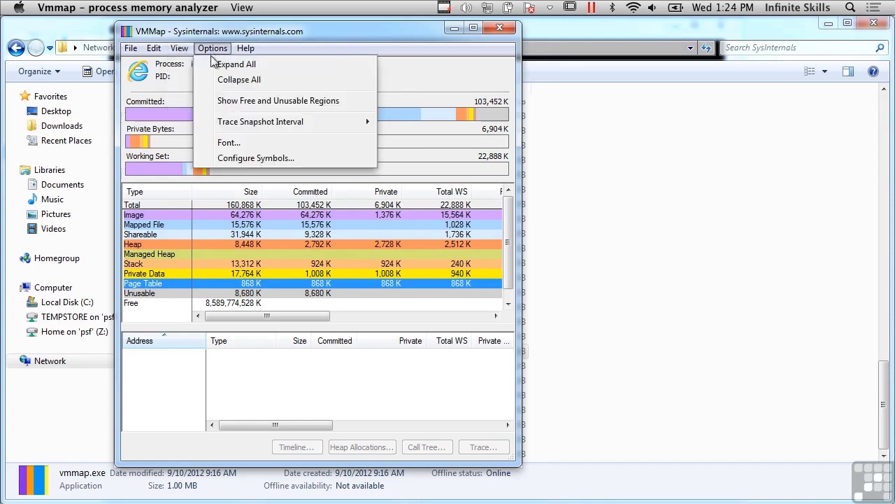
left_click(303, 293)
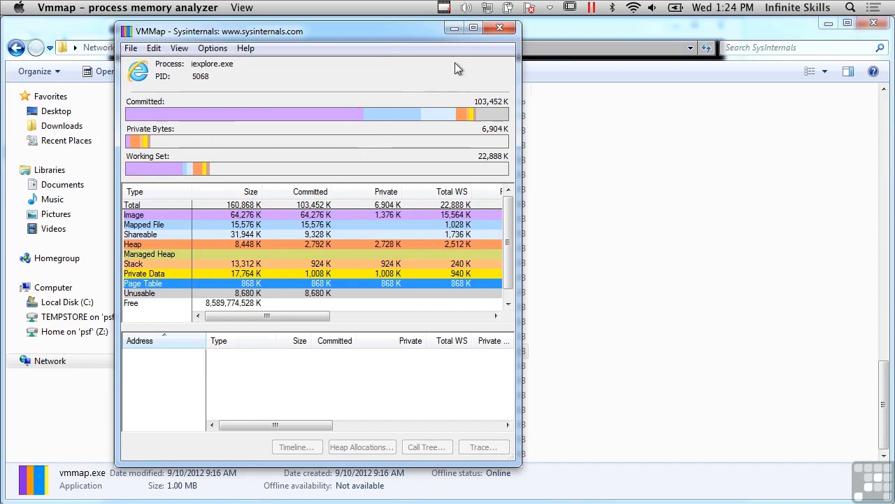
left_click(500, 26)
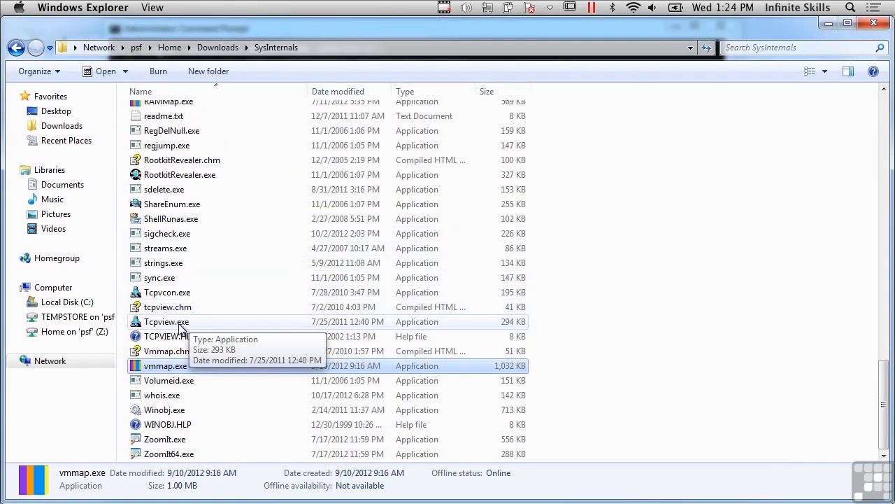
Launch Tcpview.exe from the SysInternals folder, and reposition and enlarge its window to show more endpoints and columns
double_click(180, 325)
left_click(524, 379)
left_click_drag(234, 115, 144, 33)
left_click_drag(420, 357, 675, 453)
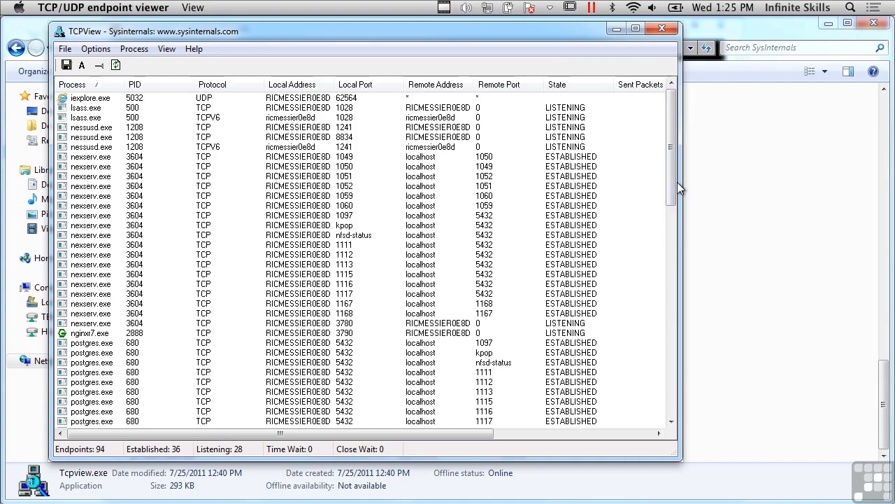
Sort the endpoint list by local address, by protocol, and by local port in turn
left_click(304, 86)
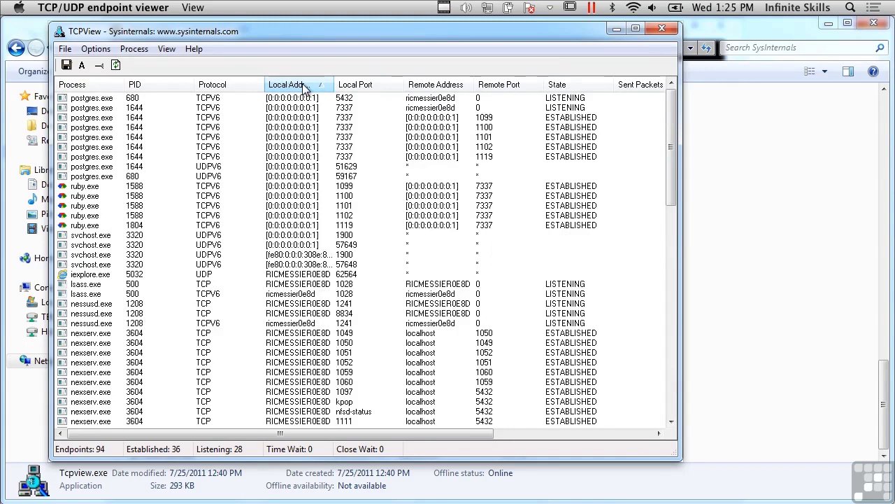
left_click(213, 84)
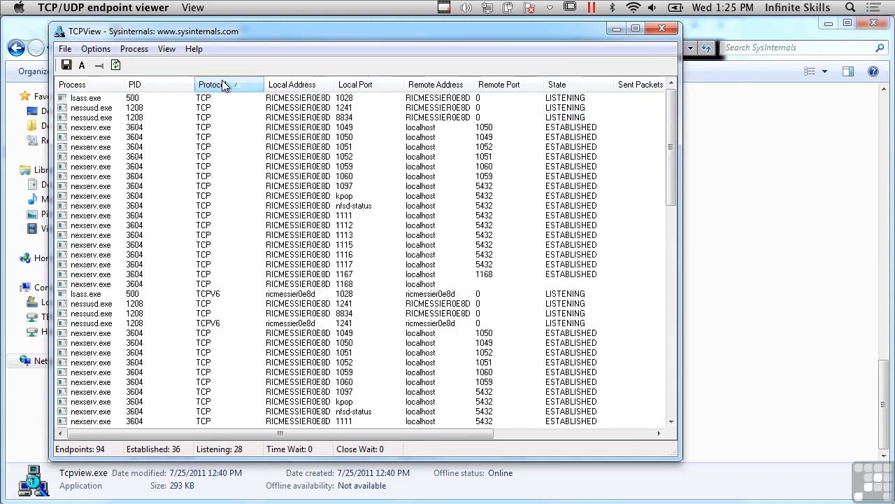
left_click(365, 90)
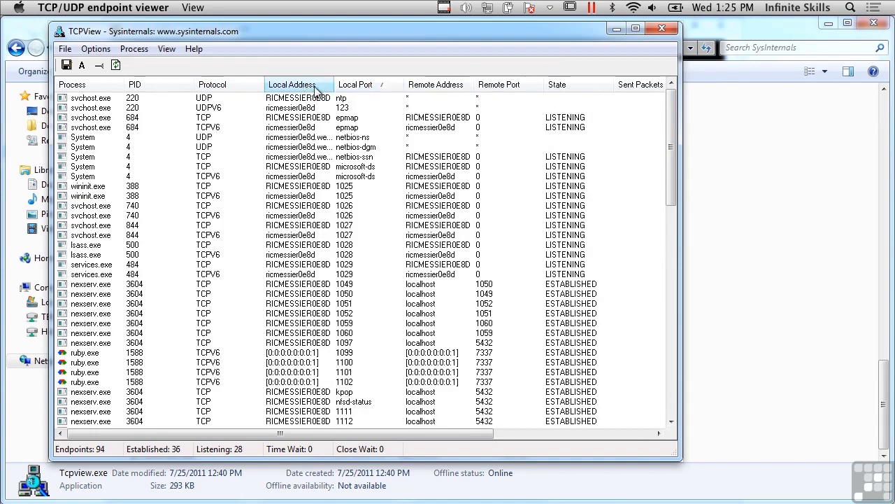
Sort the endpoints by remote address in descending order and examine the whole list, including listening, localhost, IPv6 and UDP entries
left_click(442, 86)
left_click(445, 84)
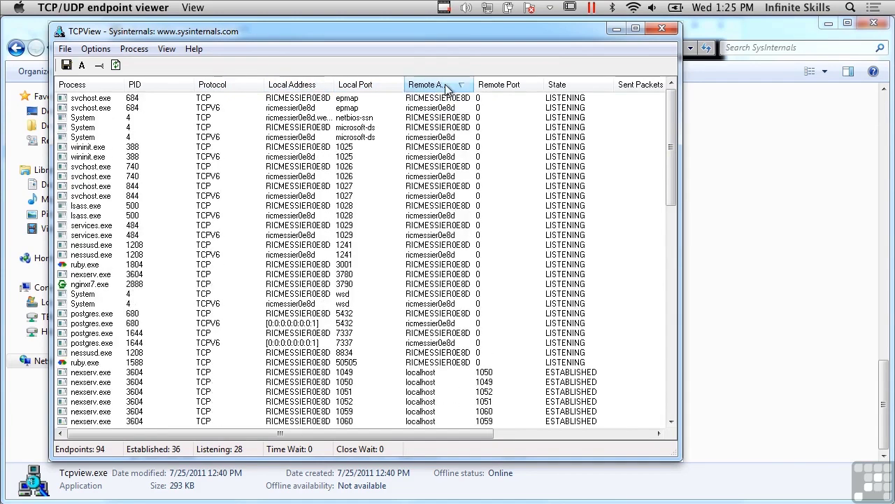
scroll(468, 231, "down", 20)
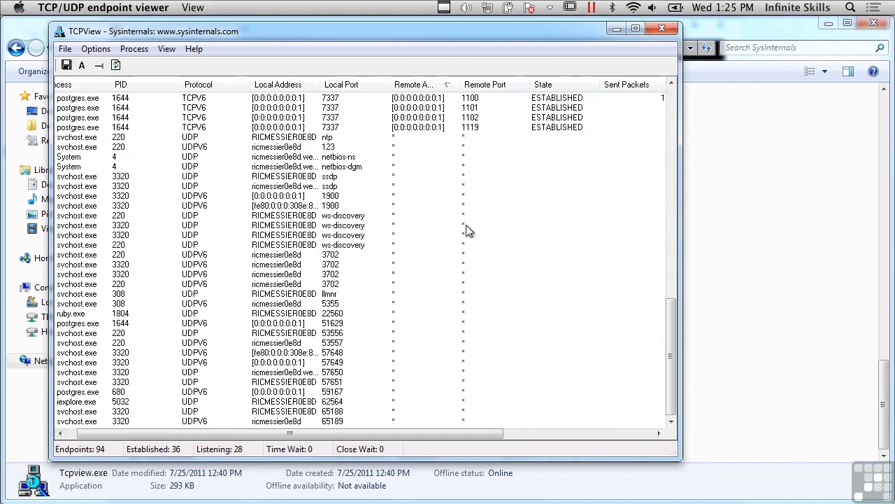
scroll(468, 231, "up", 20)
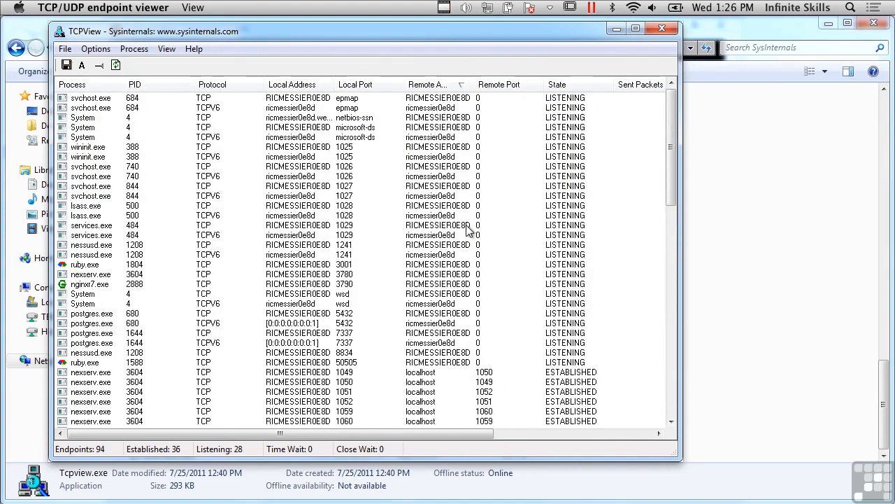
scroll(446, 275, "down", 11)
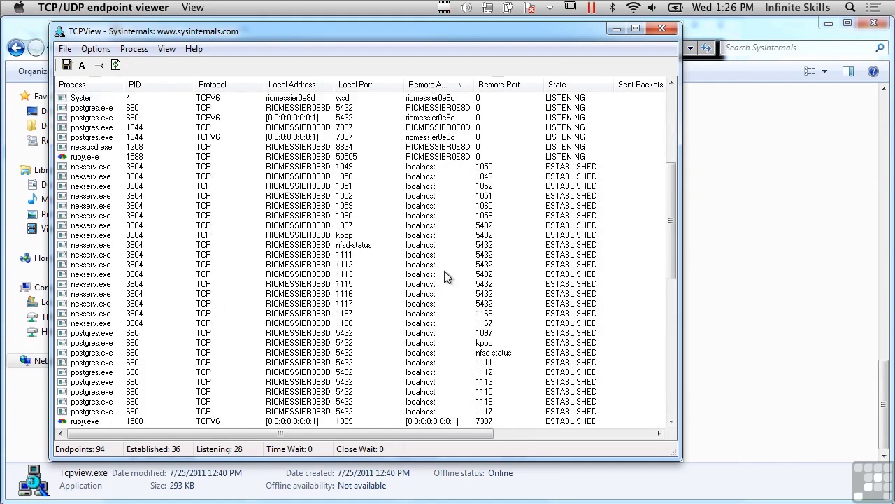
scroll(444, 277, "down", 4)
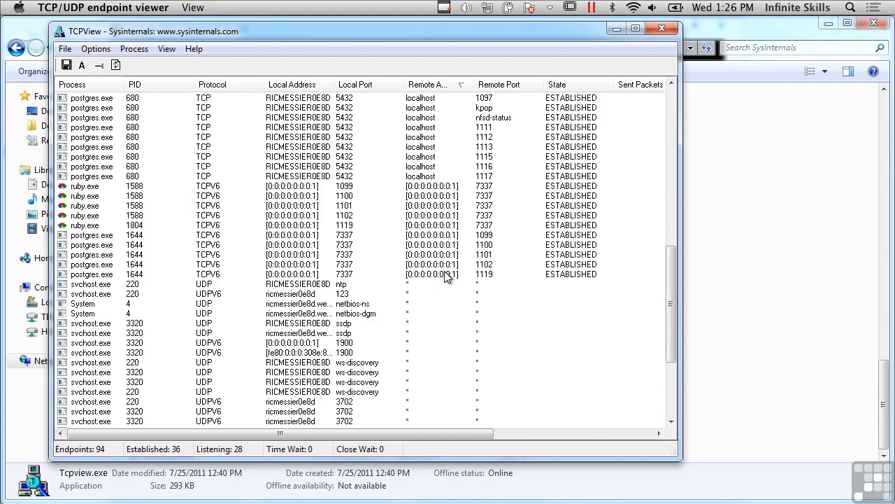
scroll(445, 274, "down", 5)
scroll(445, 274, "up", 18)
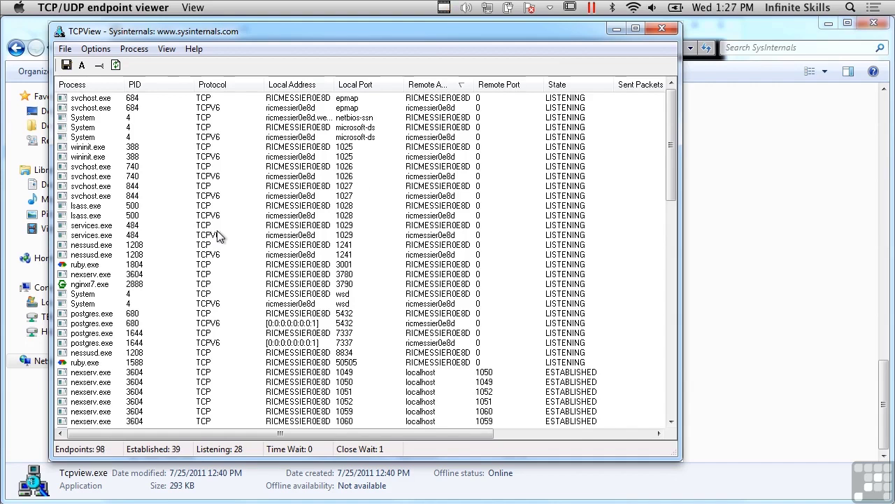
View the process properties of the TCPV6 svchost.exe endpoint on local port 1027, dismiss them, and close TCPView
left_click(96, 196)
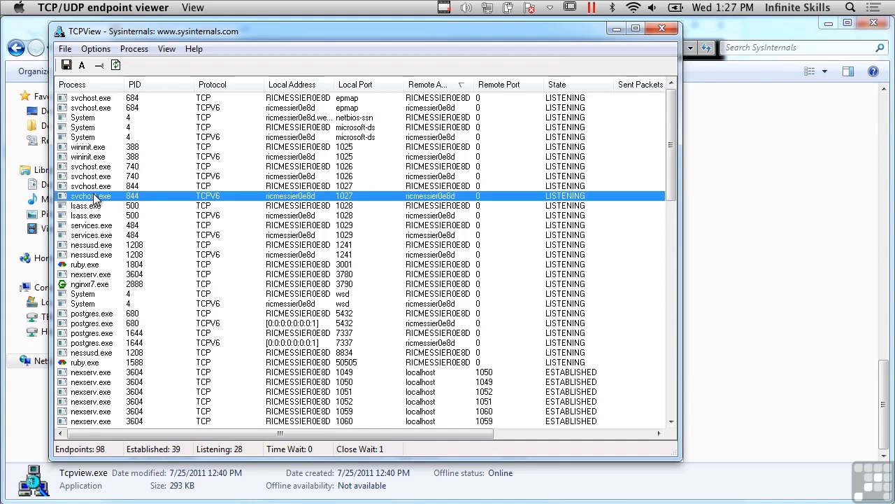
right_click(96, 197)
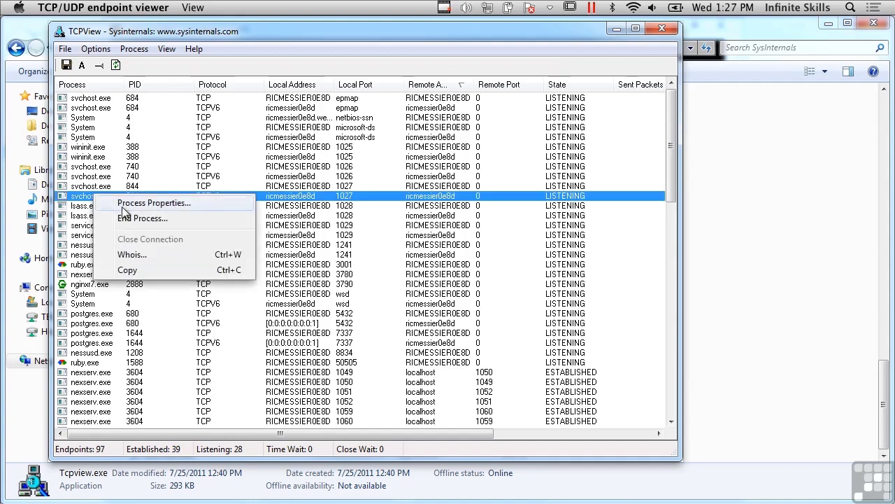
left_click(122, 204)
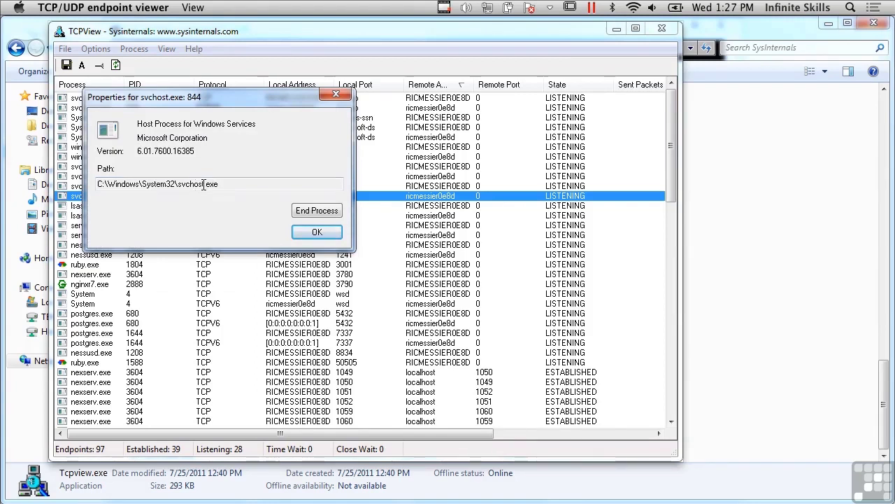
left_click(316, 235)
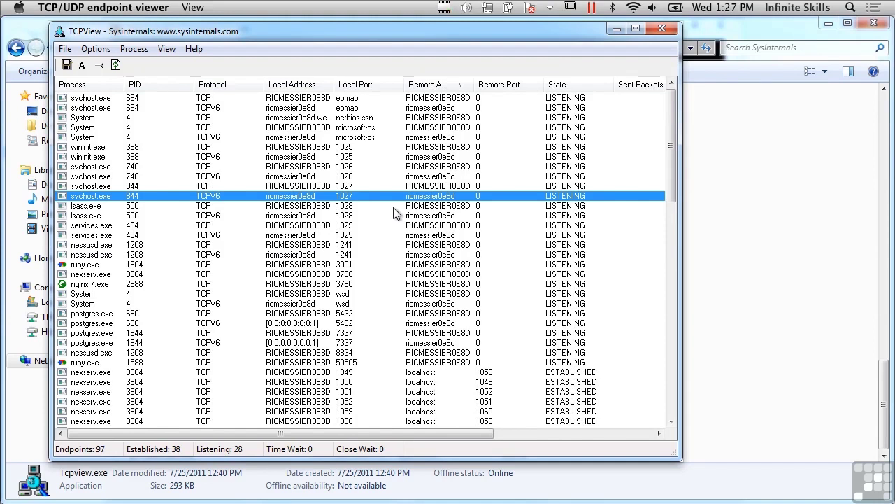
left_click(667, 32)
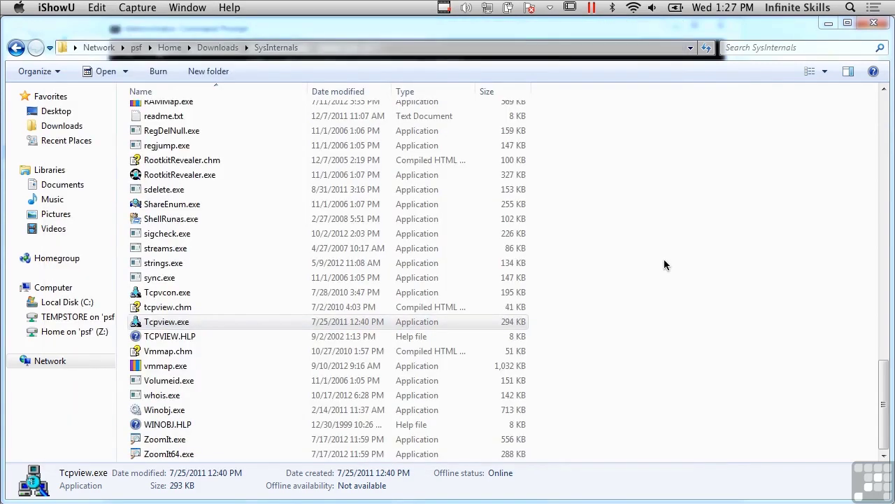